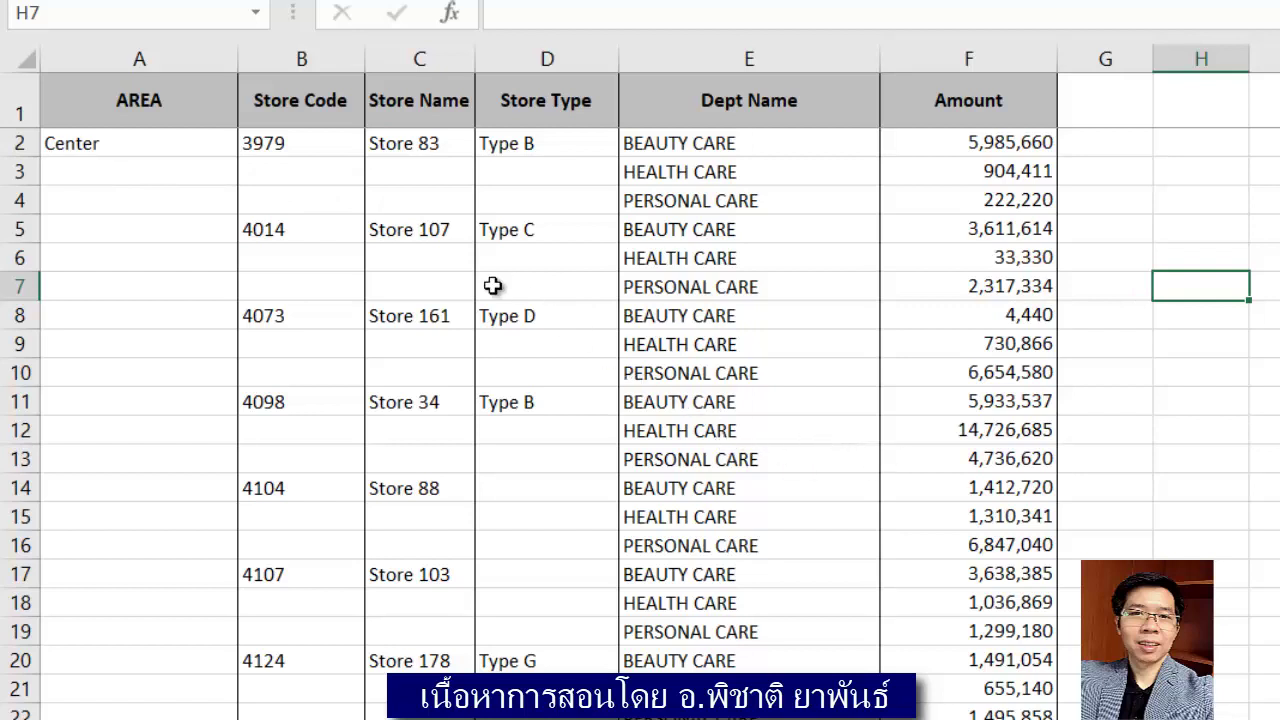
Select the first store's code, name and type (3979, Store 83, Type B) in B2:D2
drag(680, 143, 700, 712)
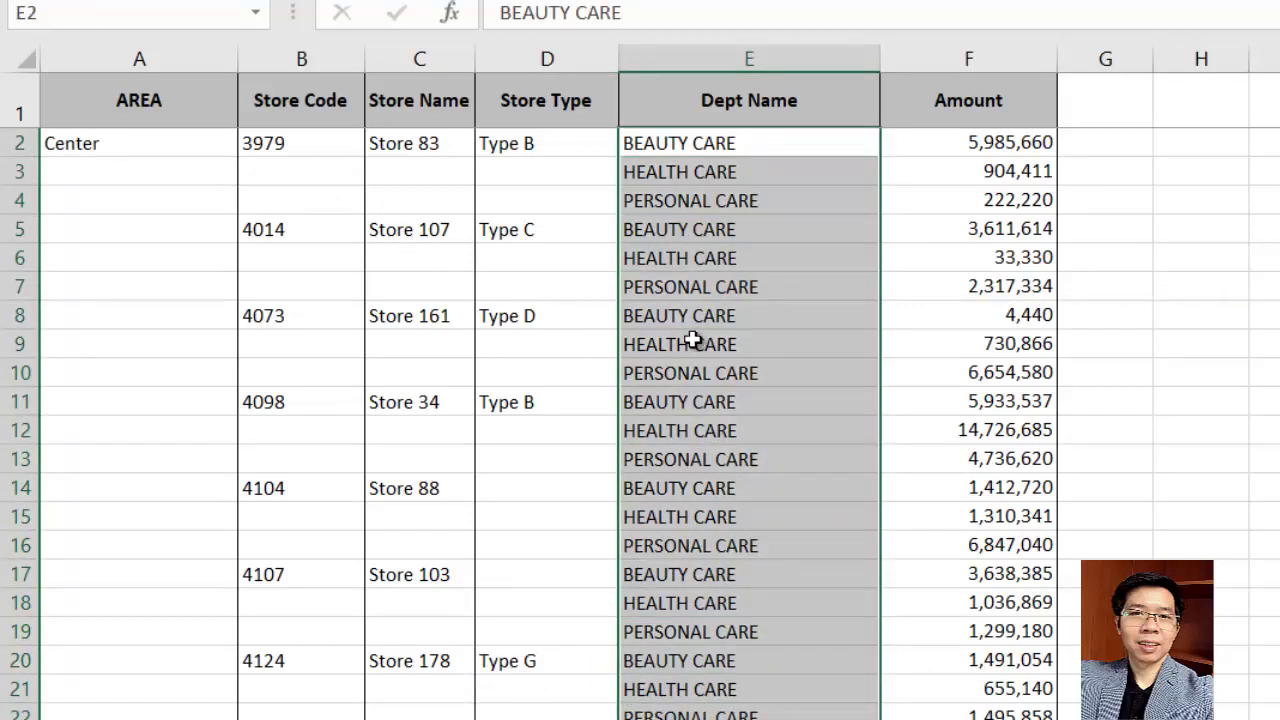
drag(680, 143, 317, 149)
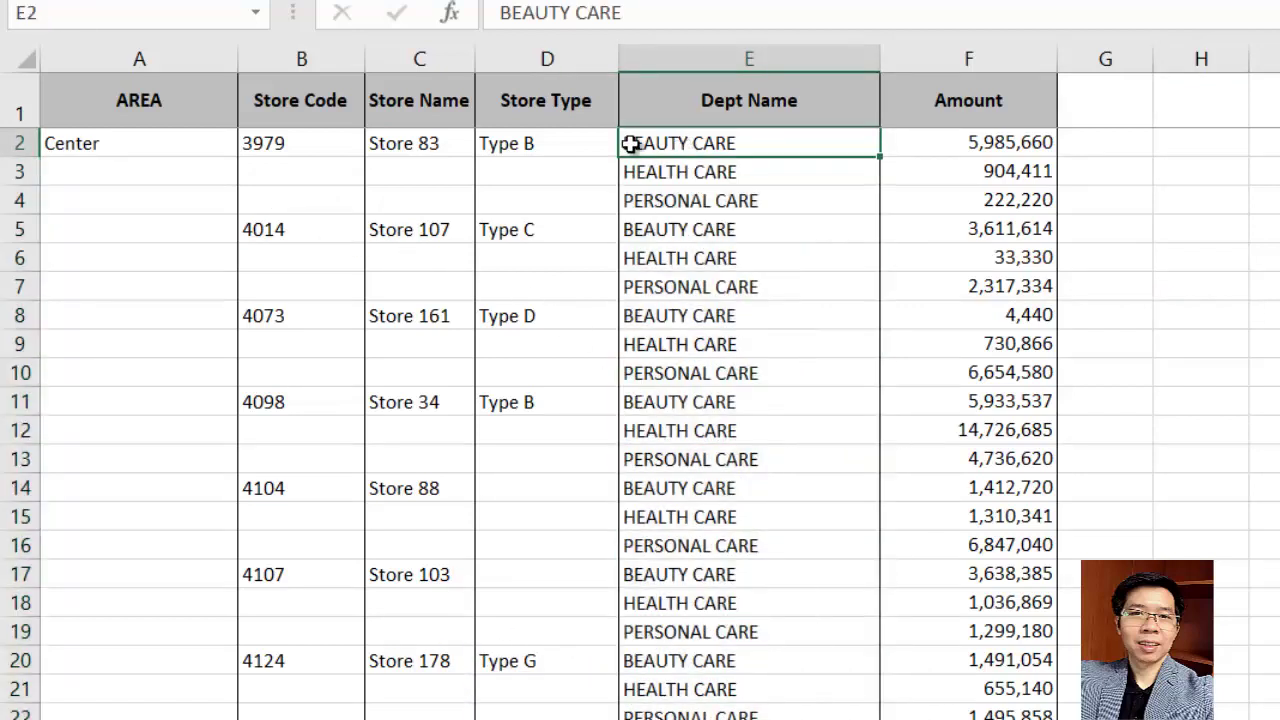
click(317, 149)
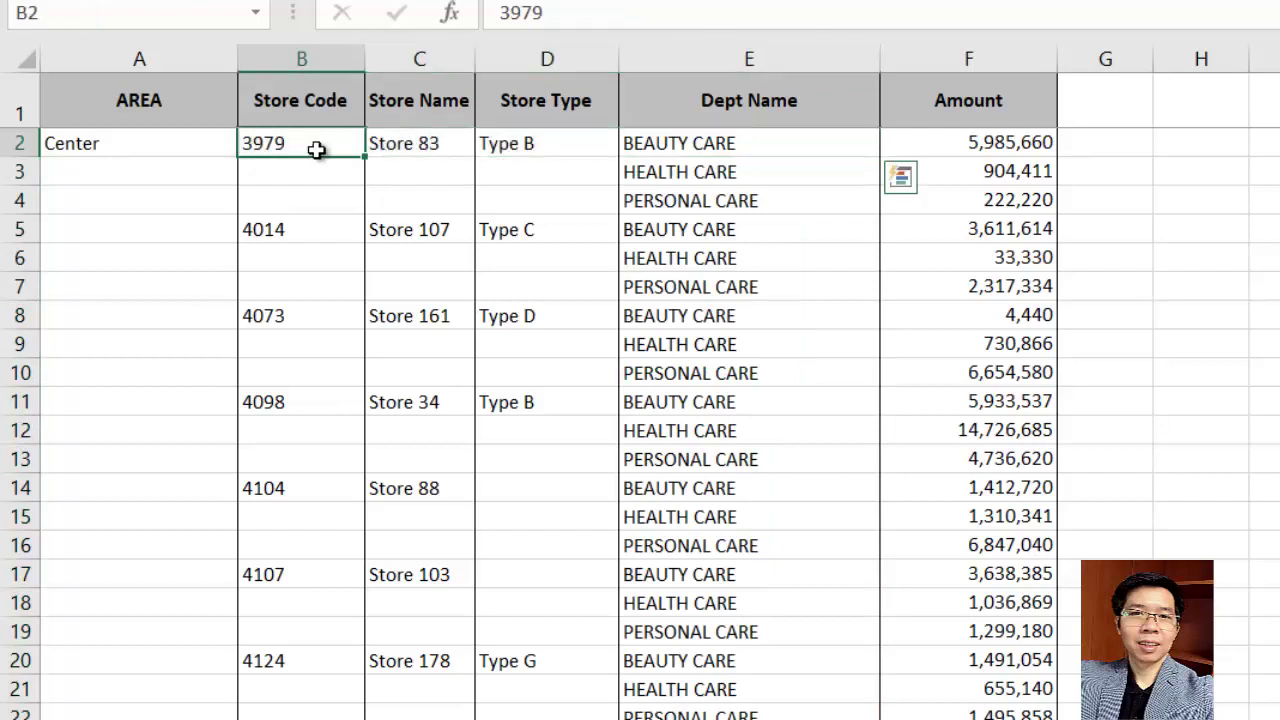
click(421, 147)
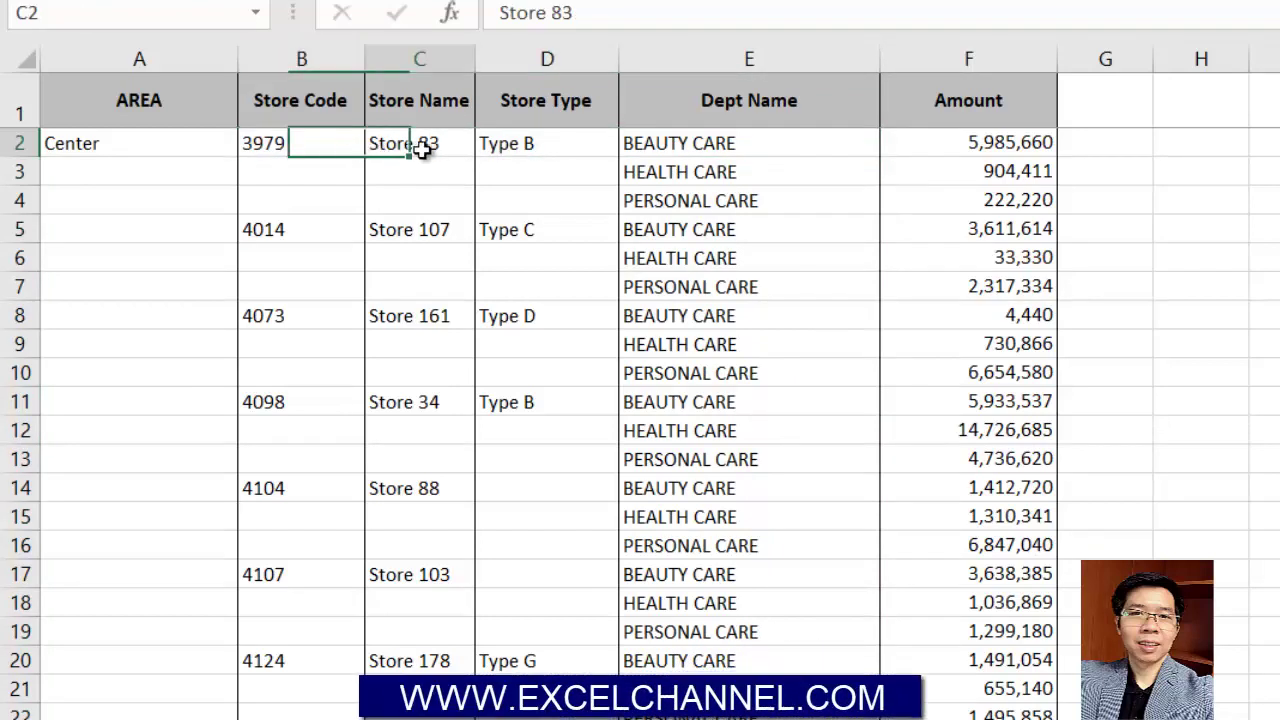
click(573, 144)
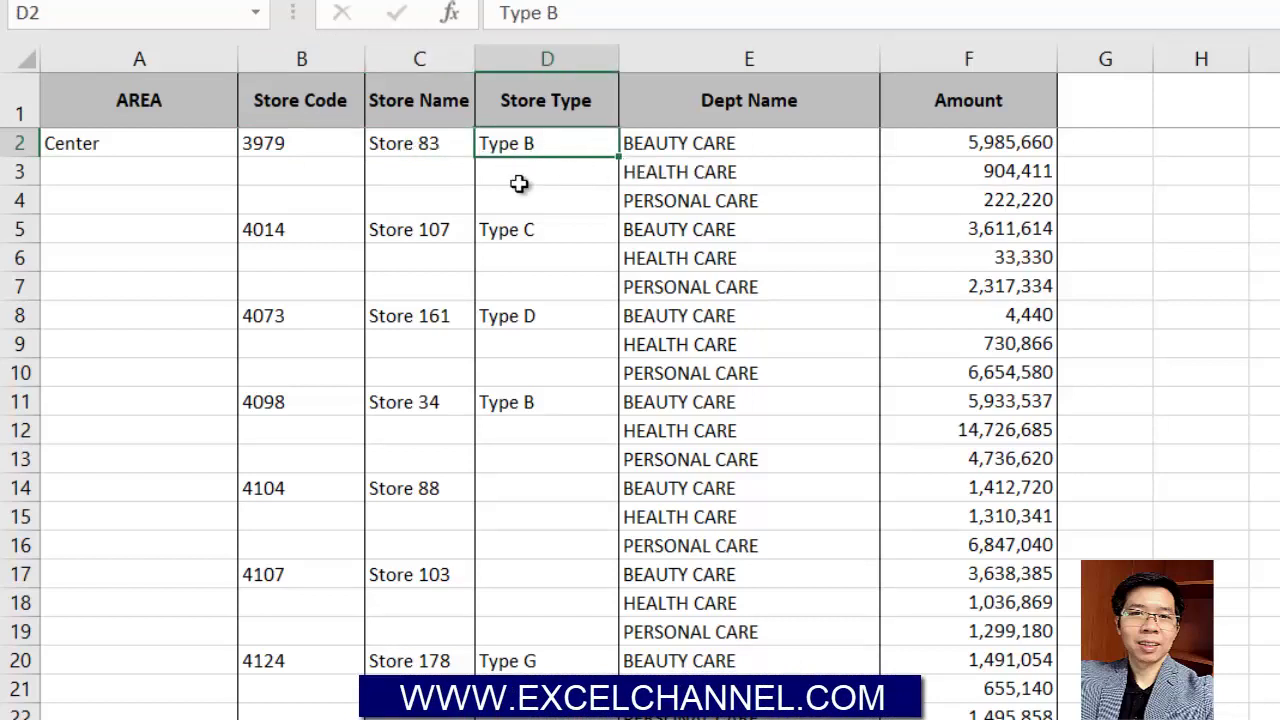
drag(273, 143, 513, 144)
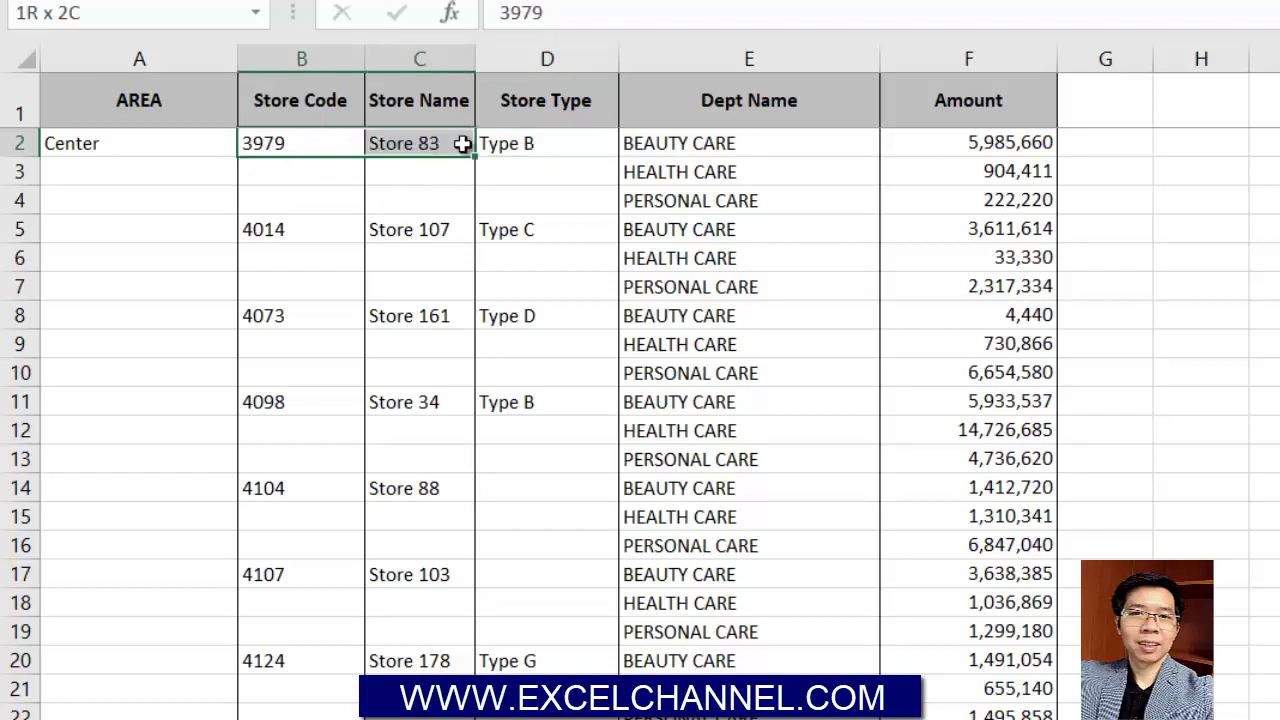
Fill rows 3–4 with the first store's details: 3979, Store 83, Type B
key(ctrl+c)
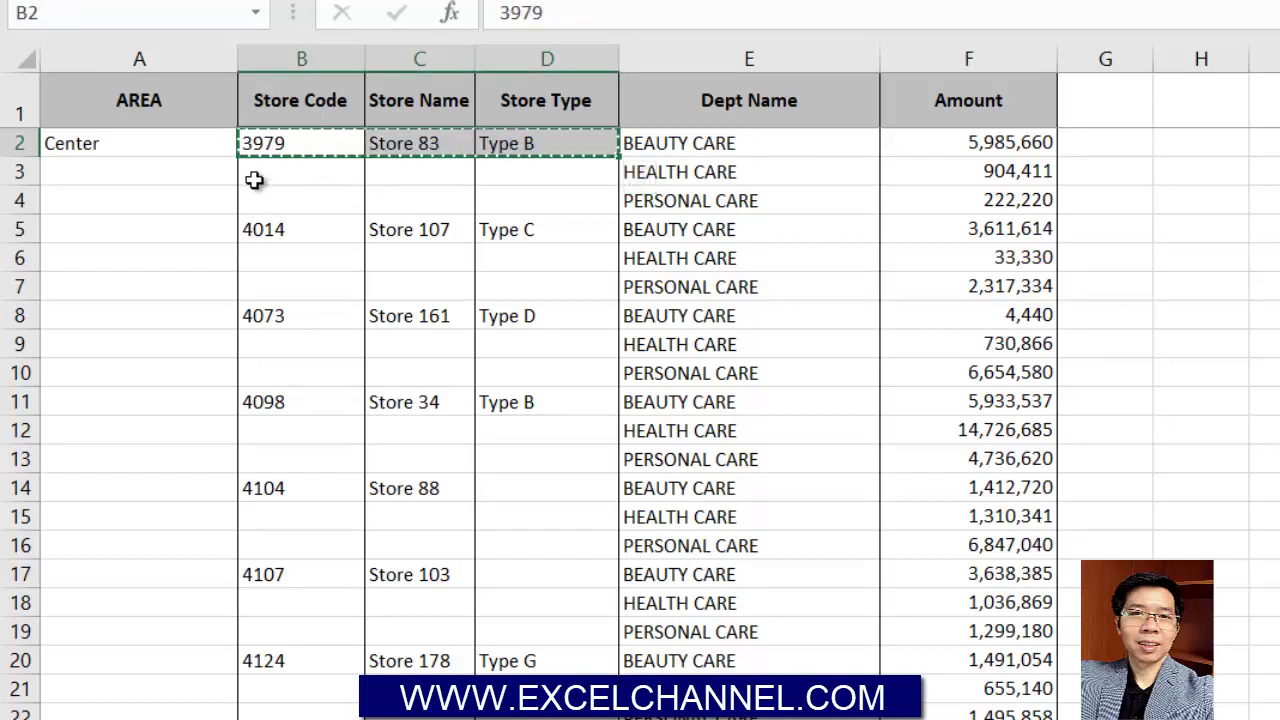
drag(255, 176, 265, 200)
key(ctrl+v)
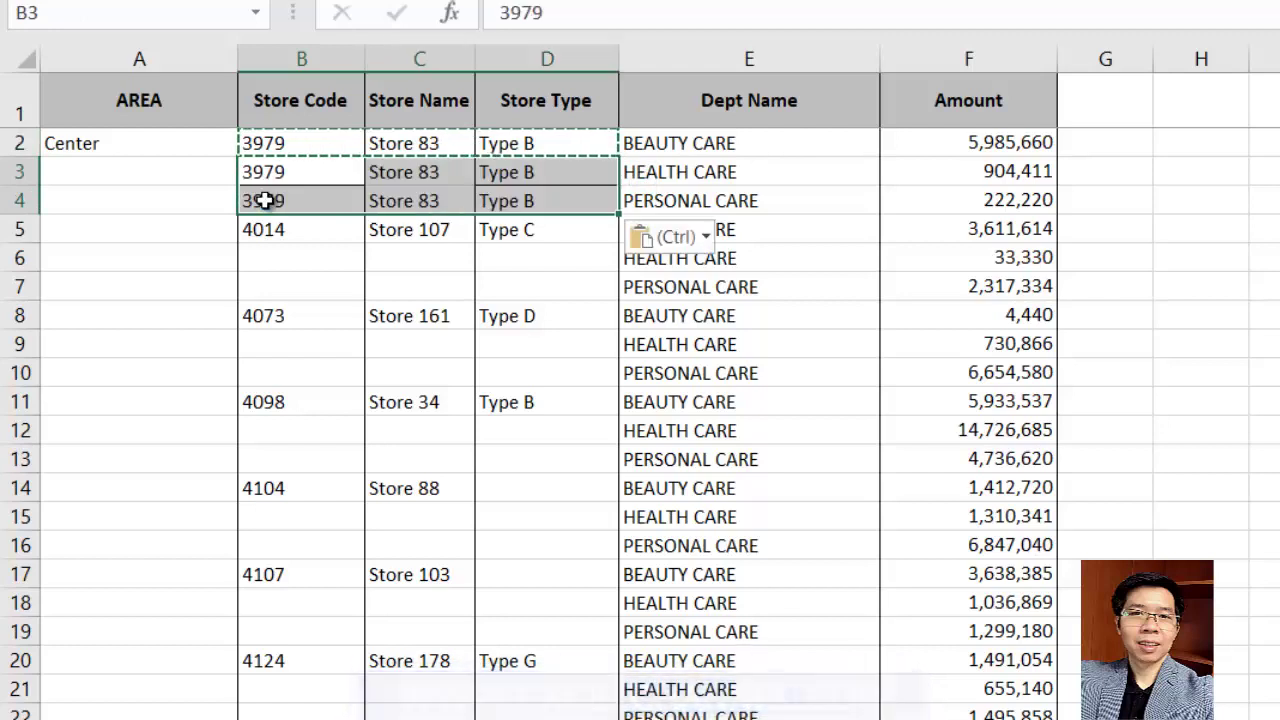
Fill rows 6–7 with 4014, Store 107, Type C, then copy Center from A2
click(305, 267)
drag(286, 229, 485, 232)
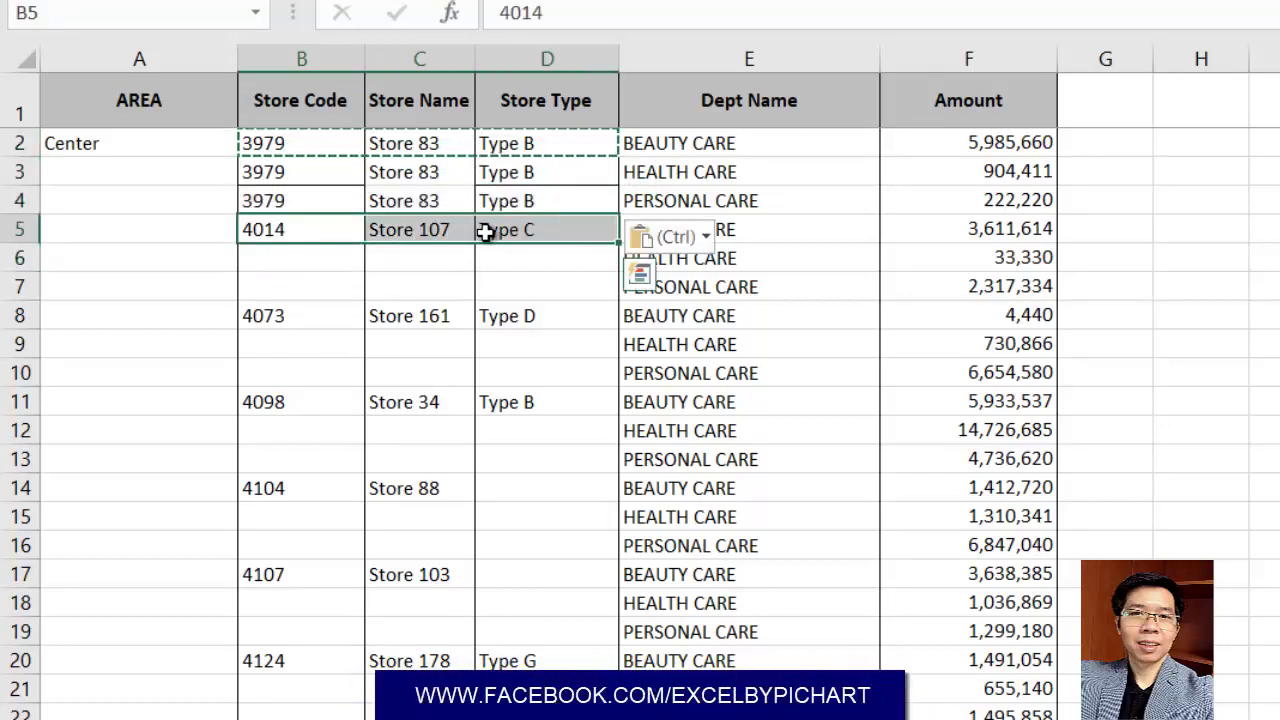
key(ctrl+c)
drag(322, 260, 315, 286)
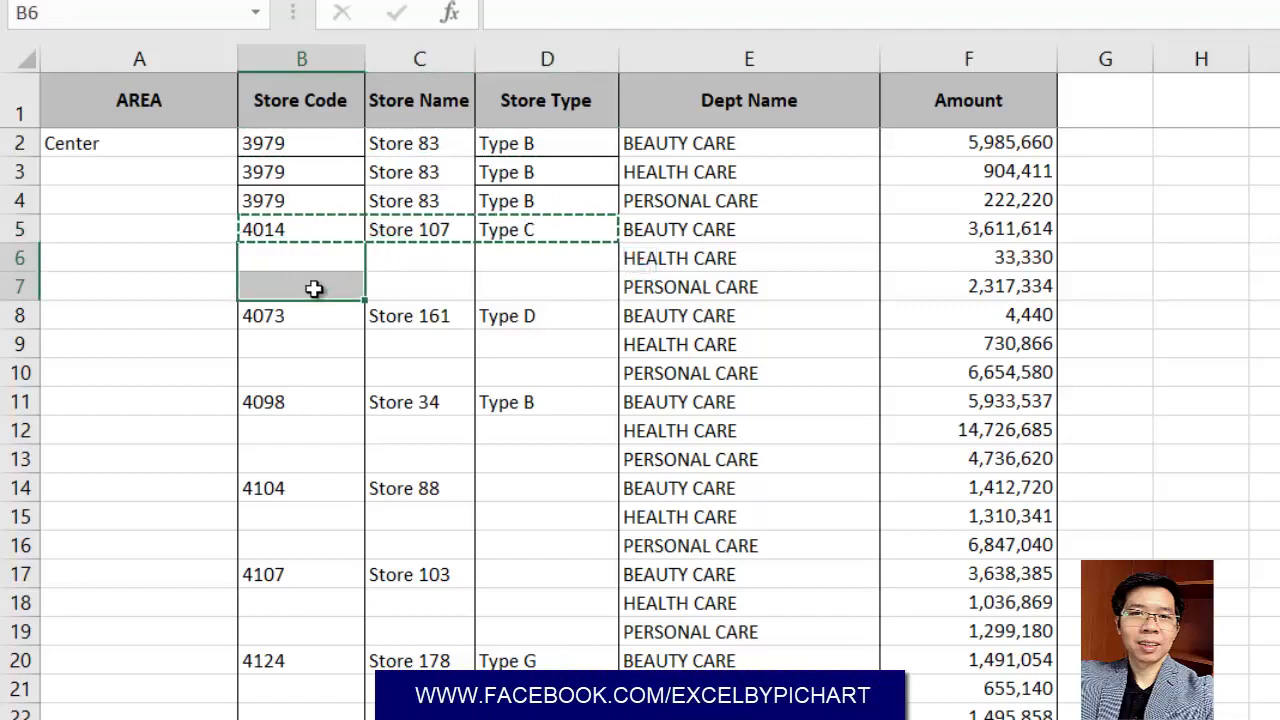
key(ctrl+v)
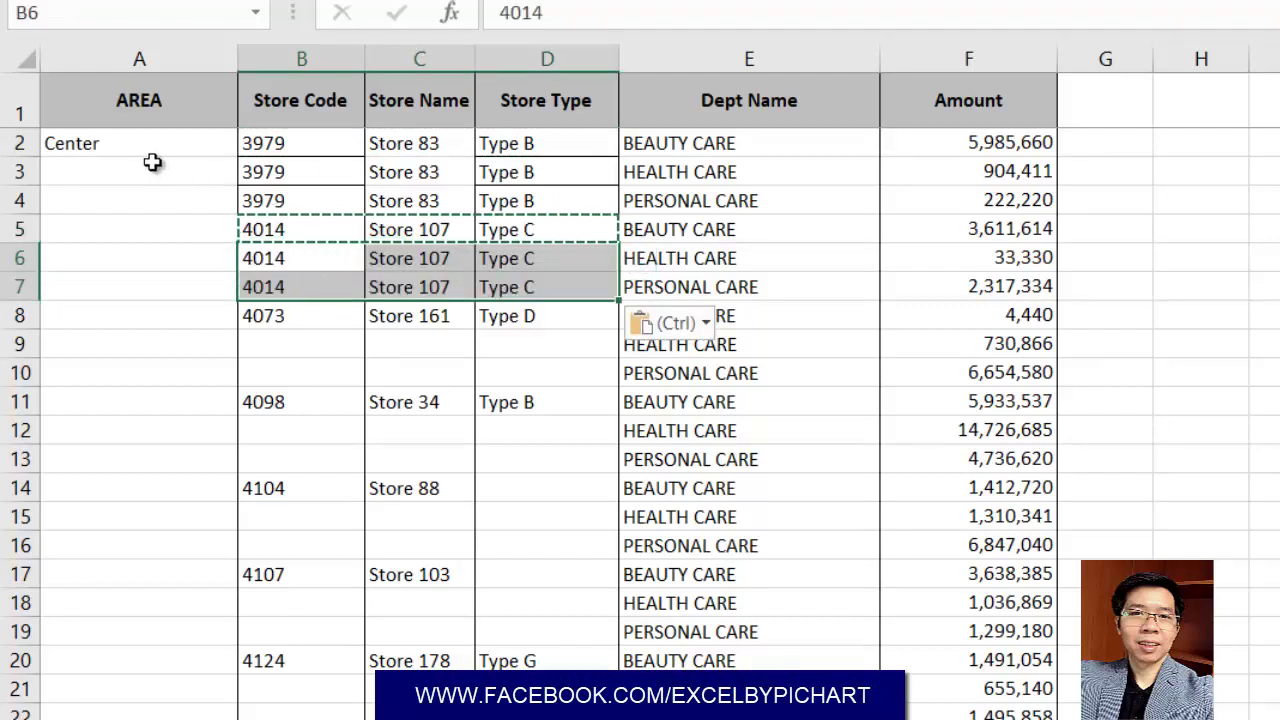
click(154, 155)
key(ctrl+c)
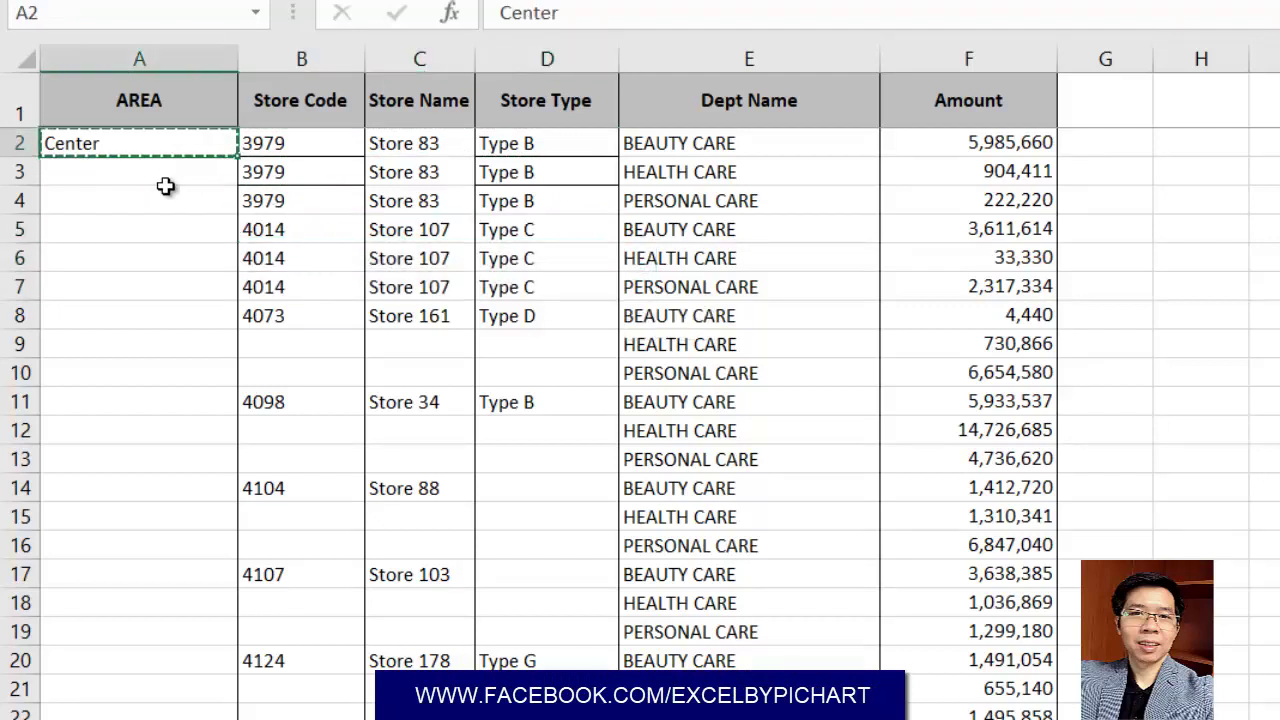
Fill AREA cells from A3 down to row 73 with Center
drag(170, 178, 170, 716)
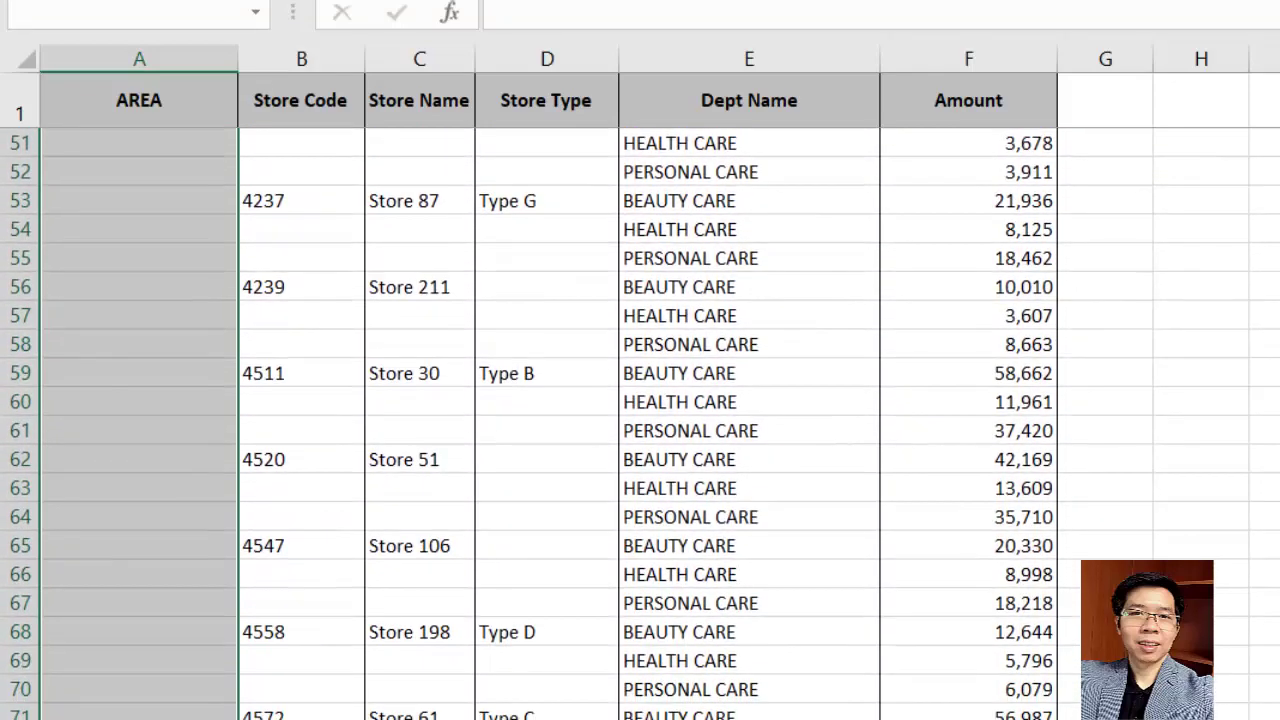
key(ctrl+d)
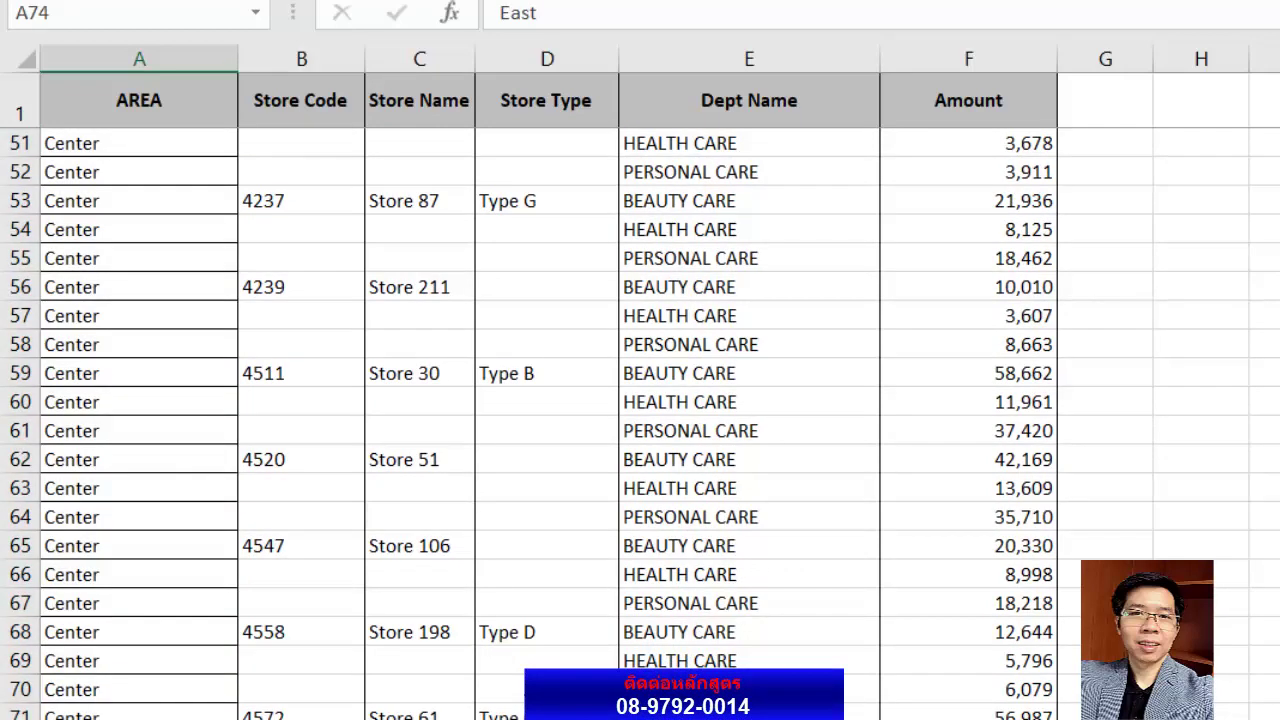
key(Down)
scroll(480, 697, up, 1)
scroll(471, 640, up, 9)
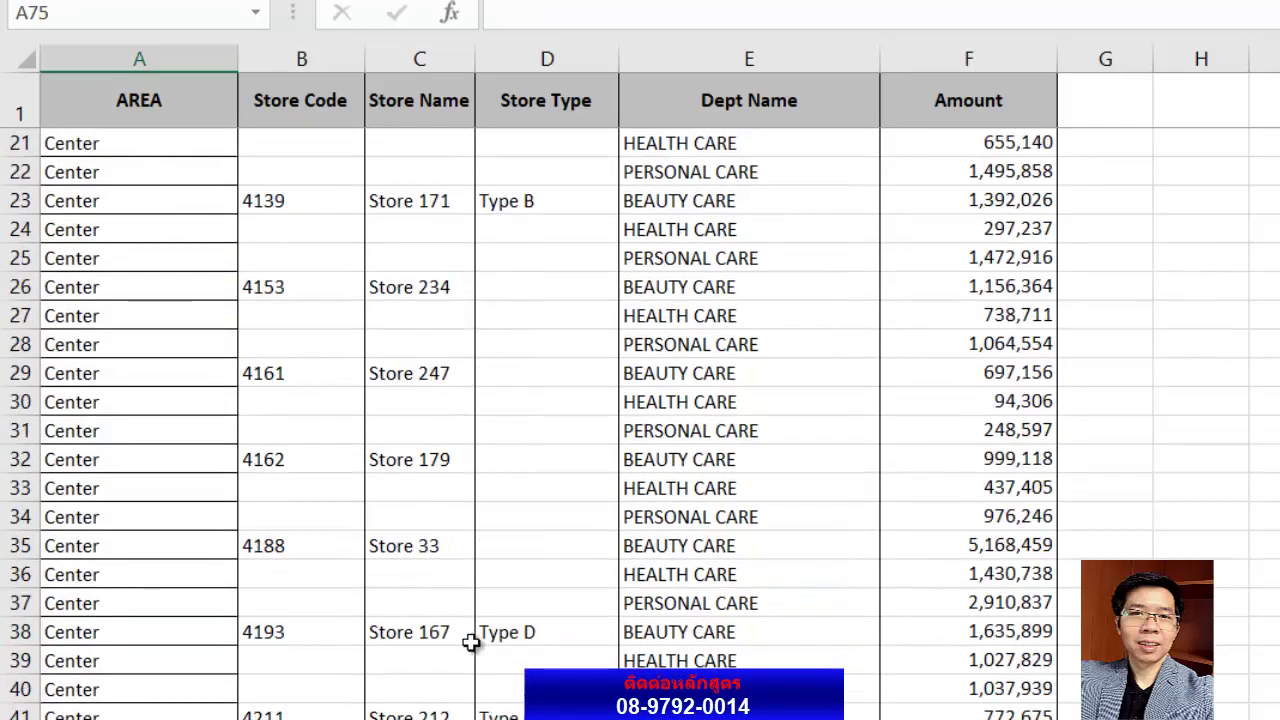
scroll(471, 640, up, 6)
Inspect Store 161's details in row 8 and the blank store cells beneath it
drag(291, 315, 505, 316)
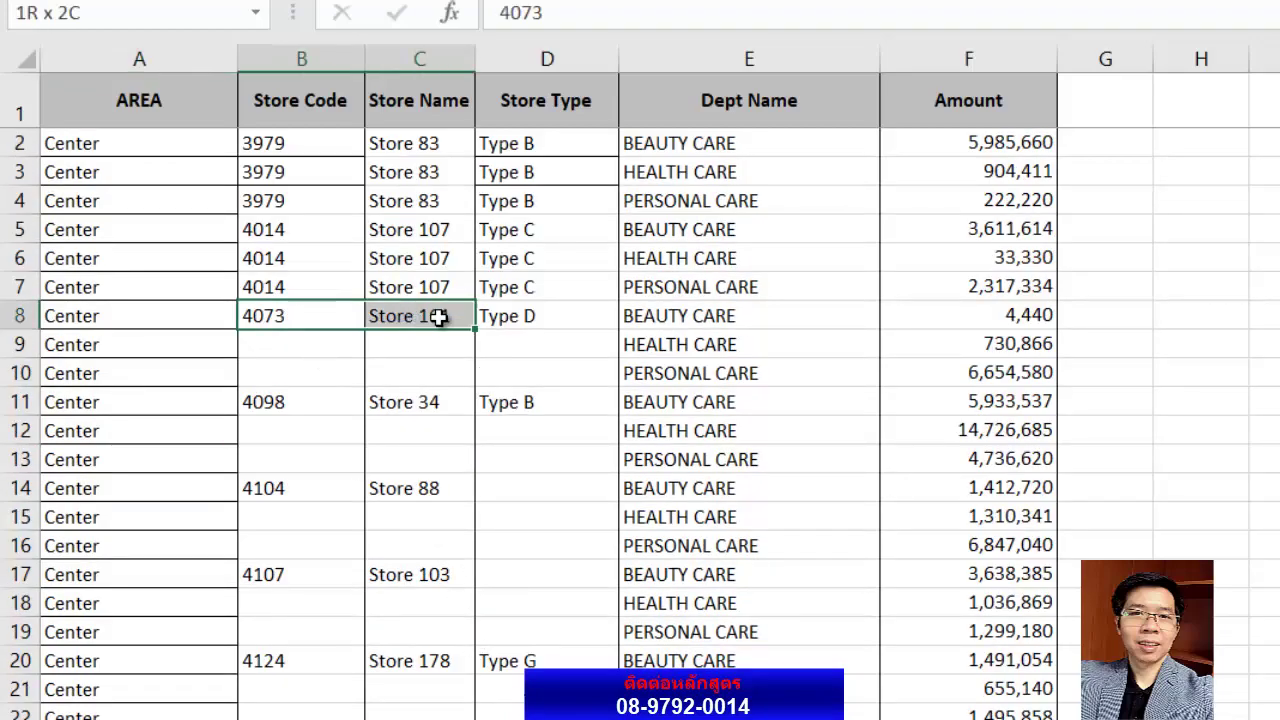
drag(302, 352, 517, 374)
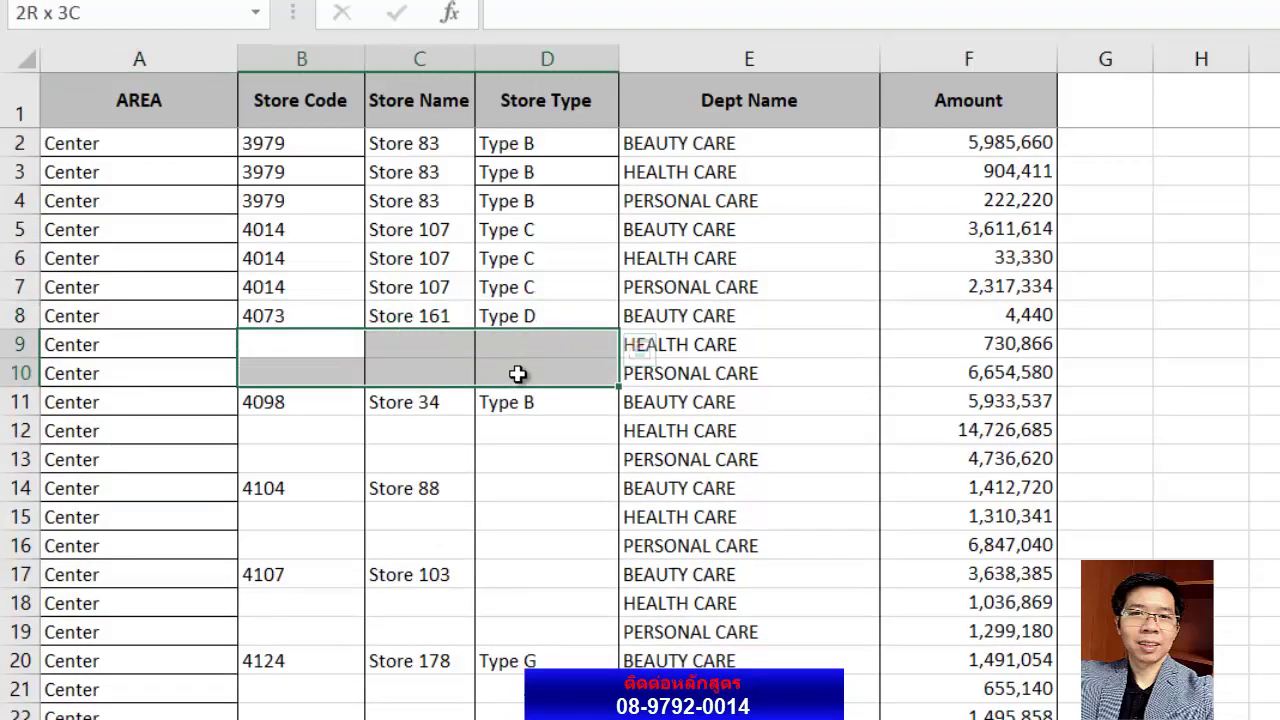
ctrl+scroll(489, 360, down, 3)
ctrl+scroll(465, 298, down, 1)
click(425, 280)
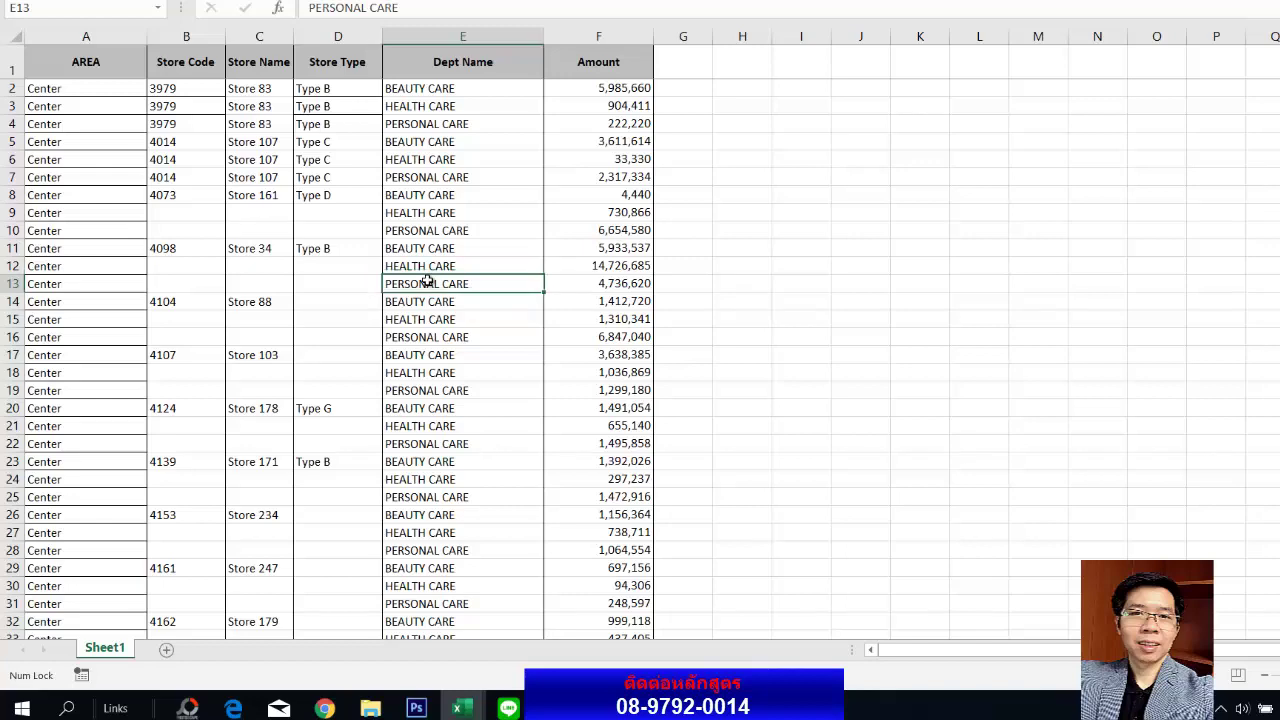
key(ctrl+Down)
key(ctrl+Up)
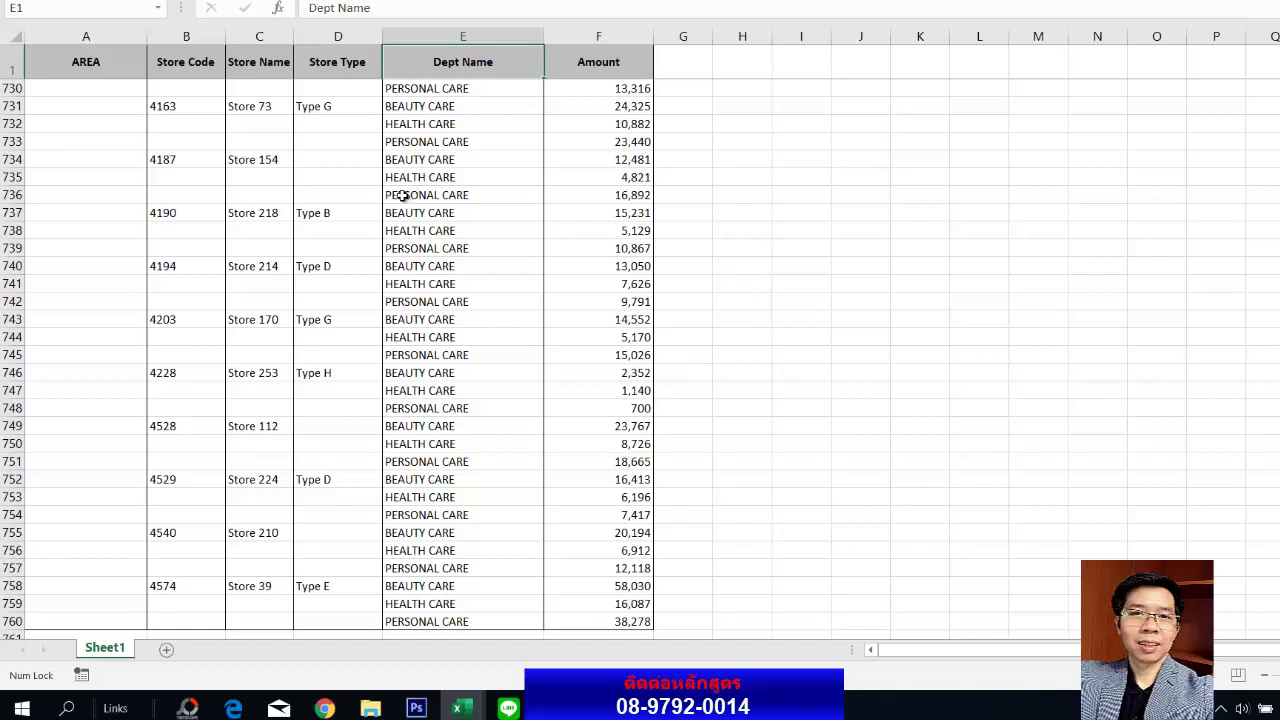
Check the final store rows, down to the last Amount in row 760
click(395, 265)
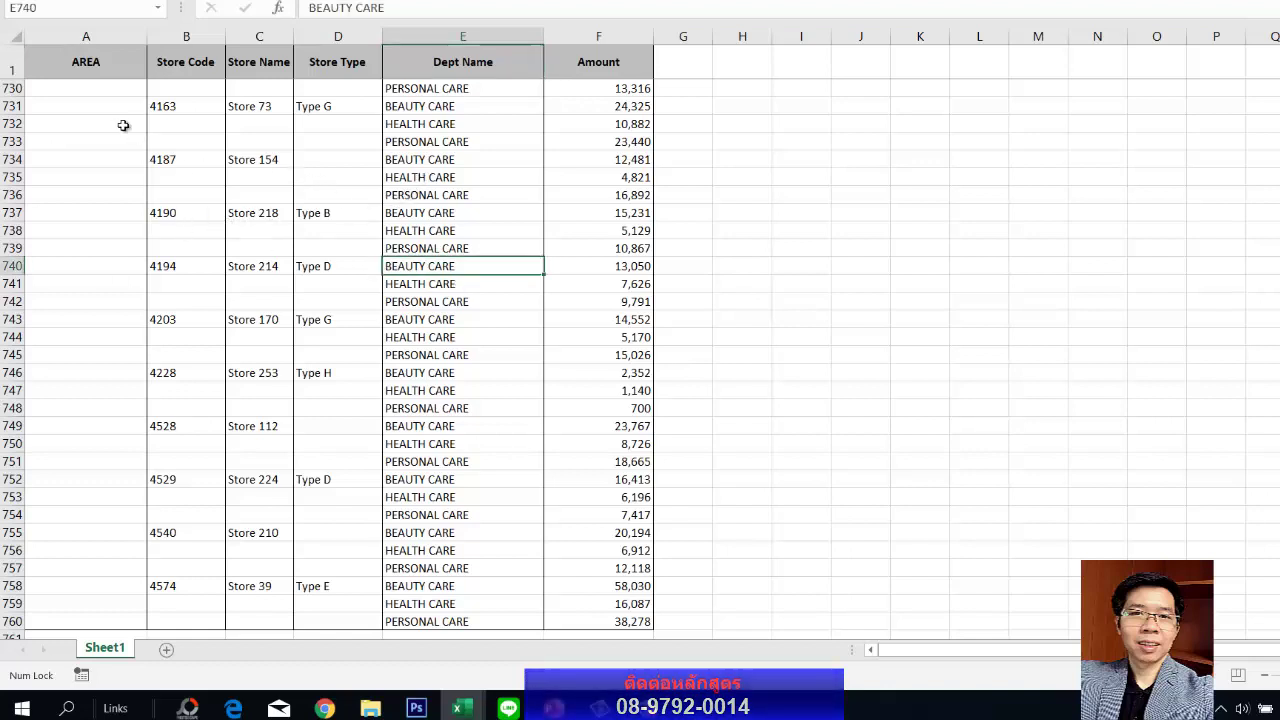
drag(123, 125, 606, 319)
click(606, 319)
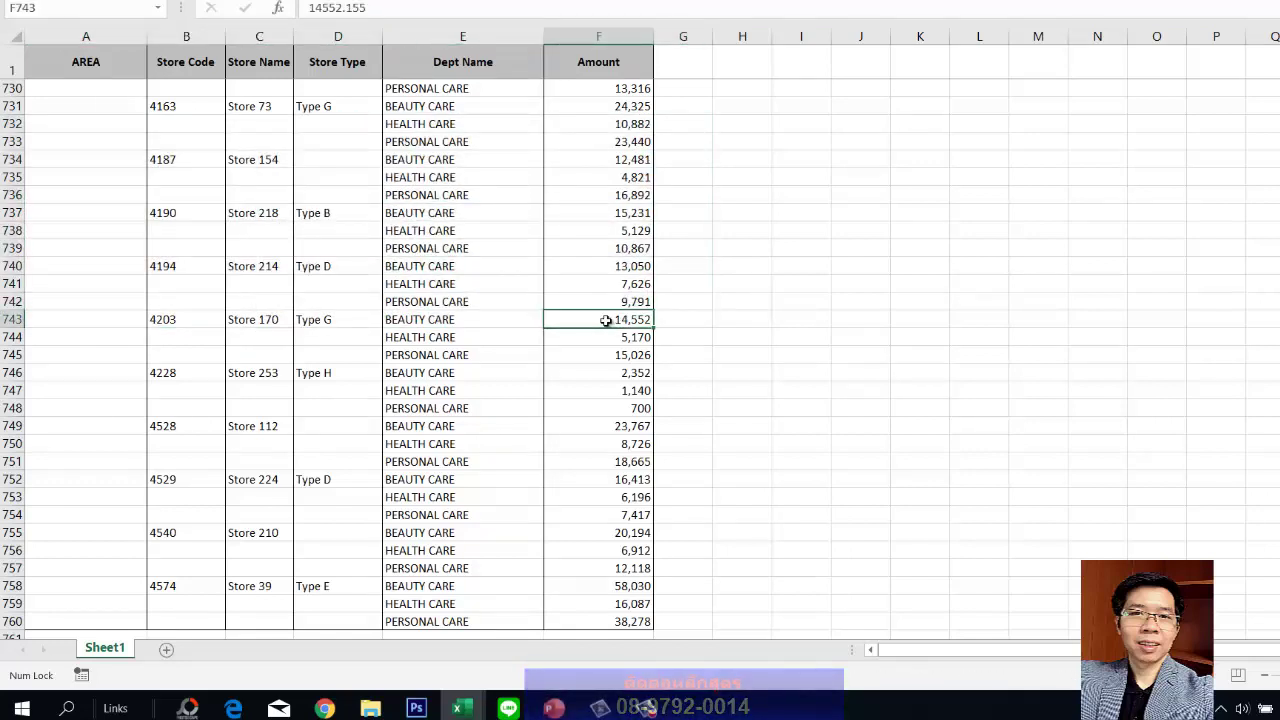
key(ctrl+Down)
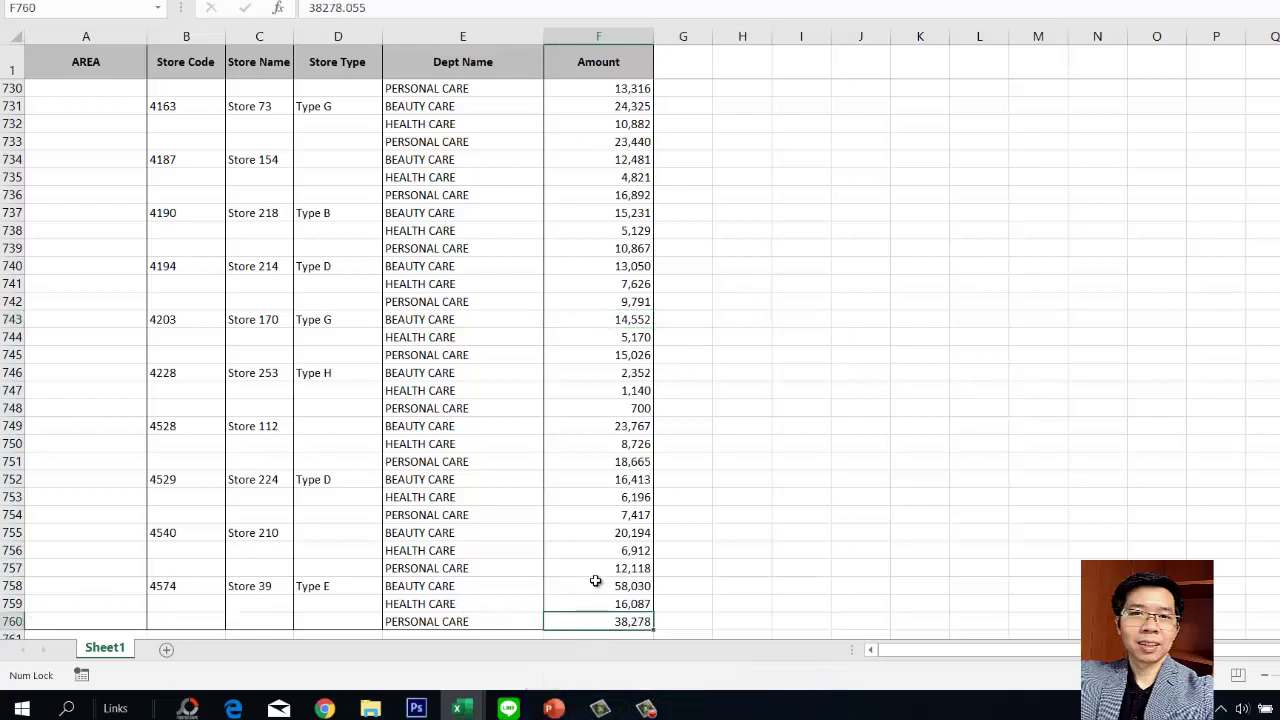
key(ctrl+Up)
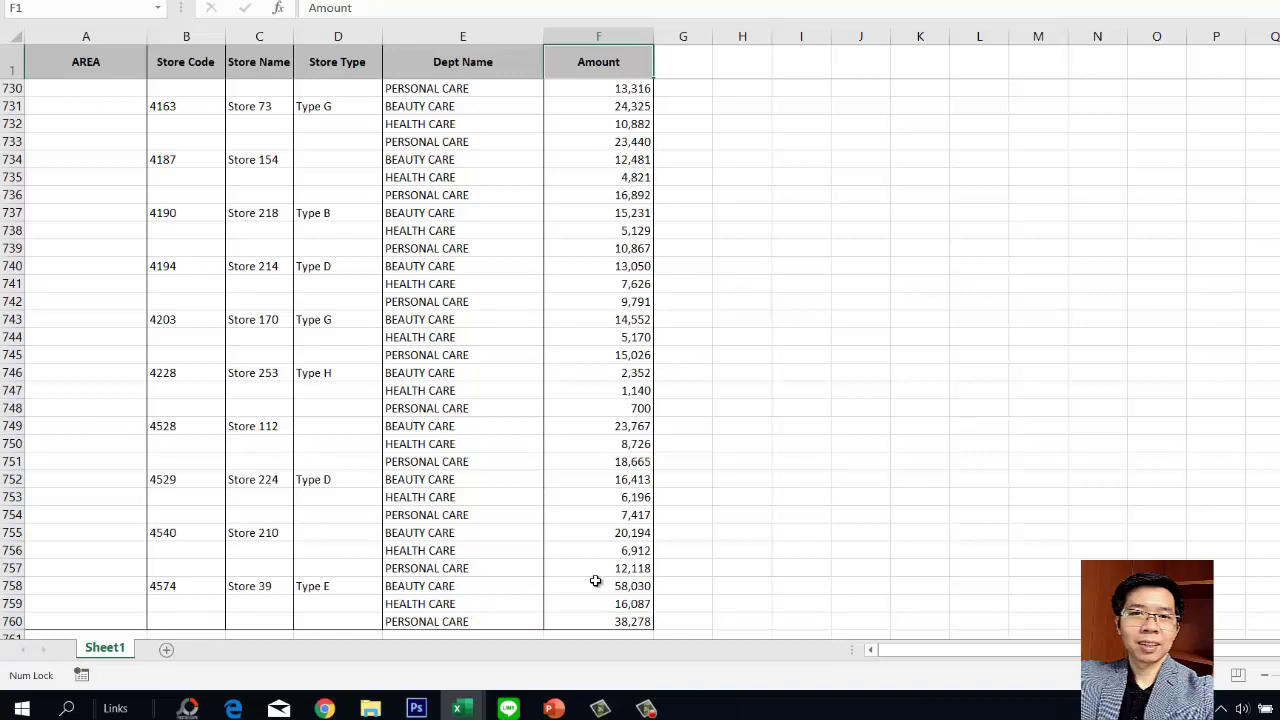
key(Down)
Undo the Center and Store 107 fills, restoring the original blank cells
mouse_move(172, 214)
mouse_down()
mouse_move(298, 249)
mouse_move(342, 349)
mouse_up()
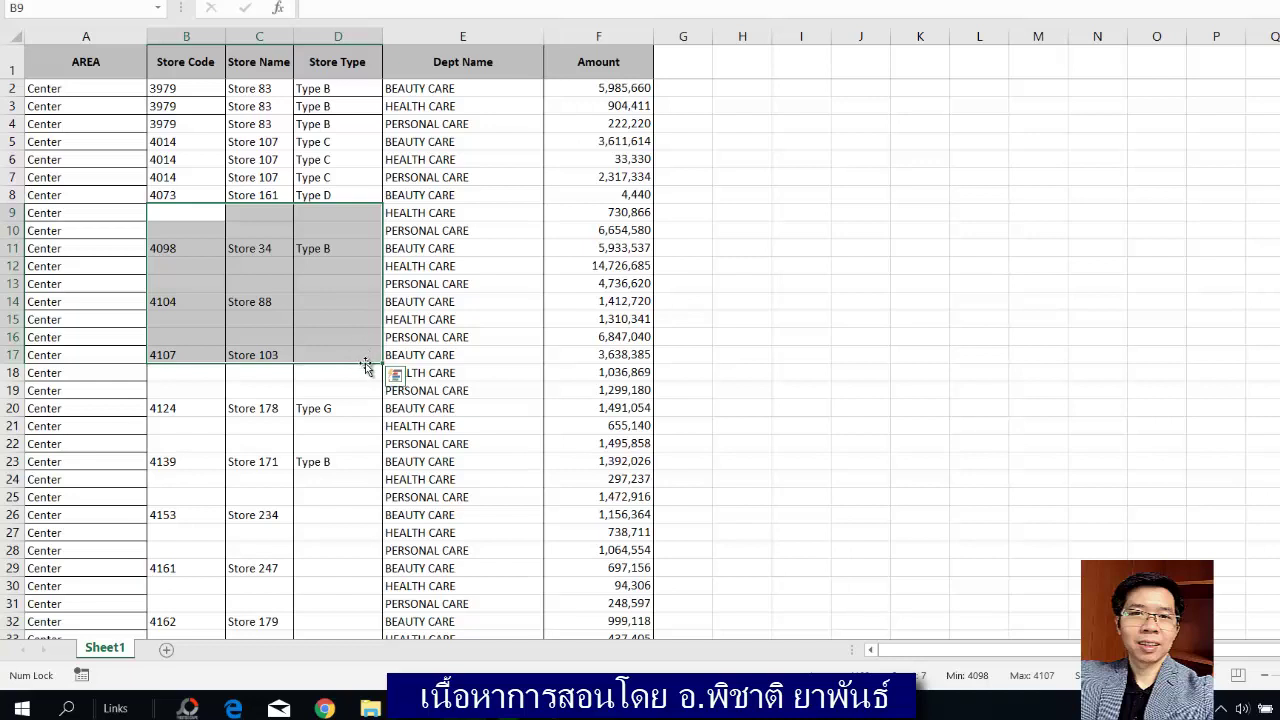
click(444, 290)
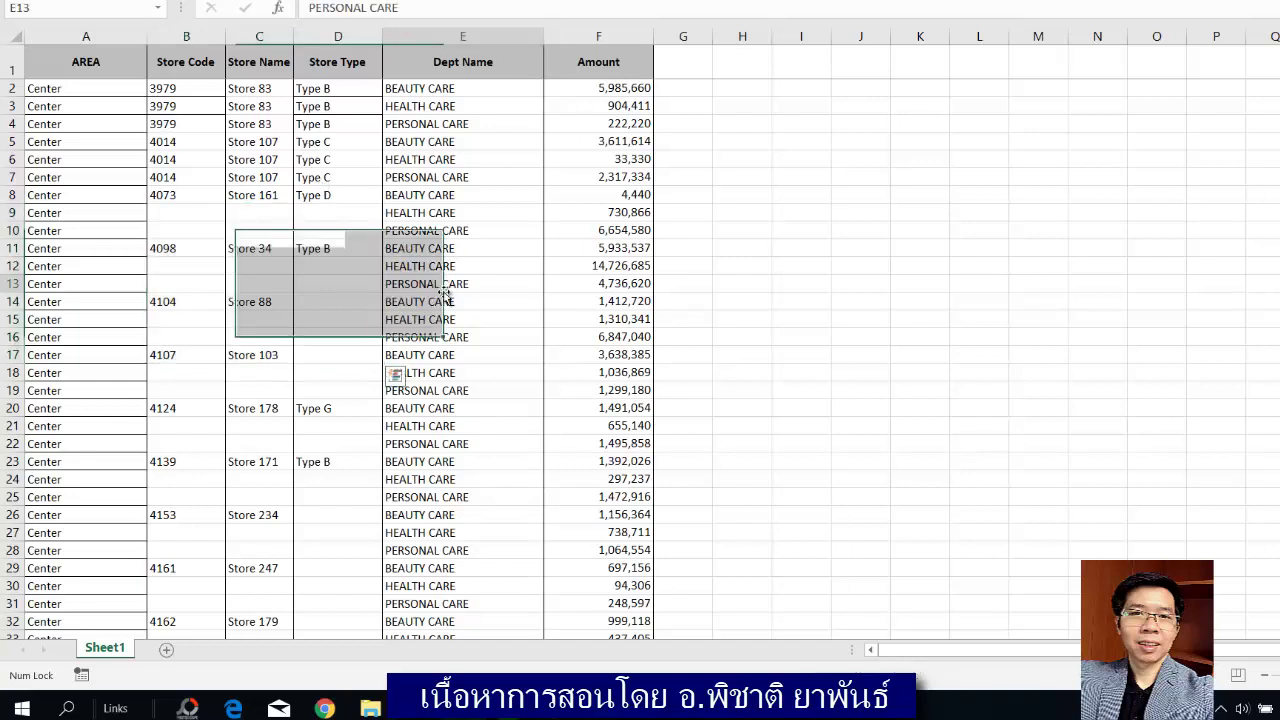
key(ctrl+Down)
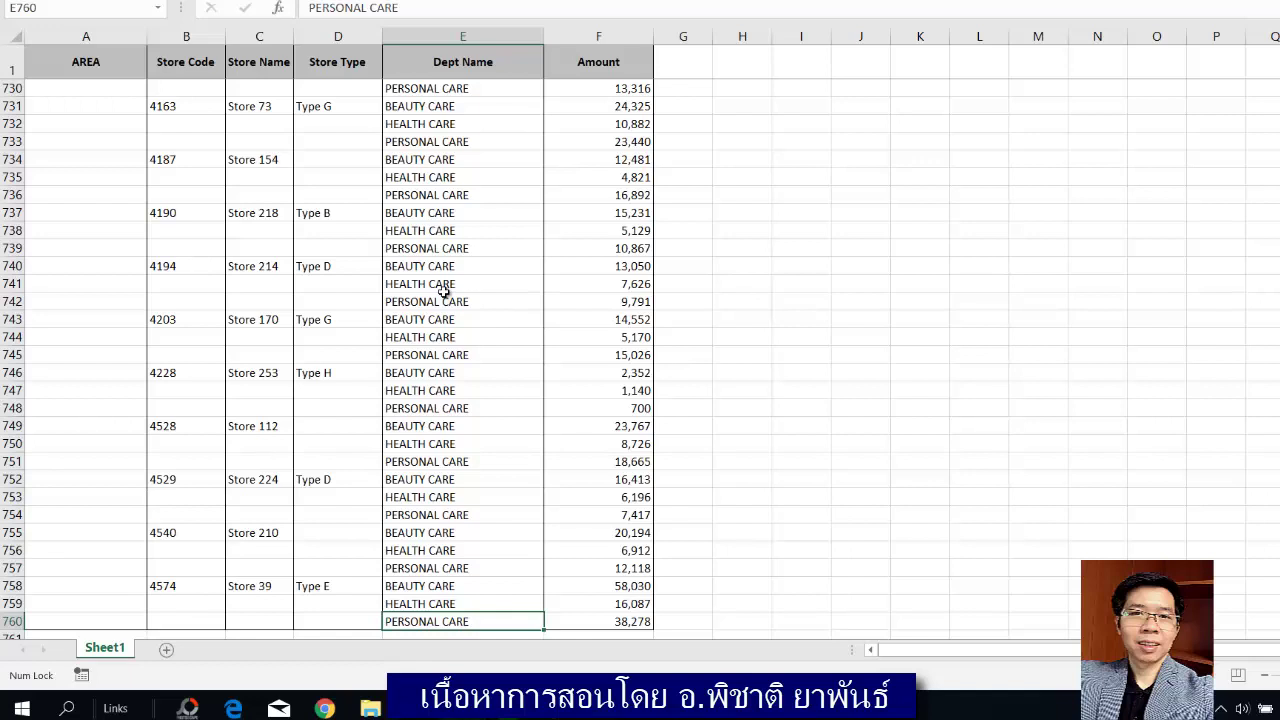
key(ctrl+Home)
key(Right)
key(shift+Right)
key(shift+Right)
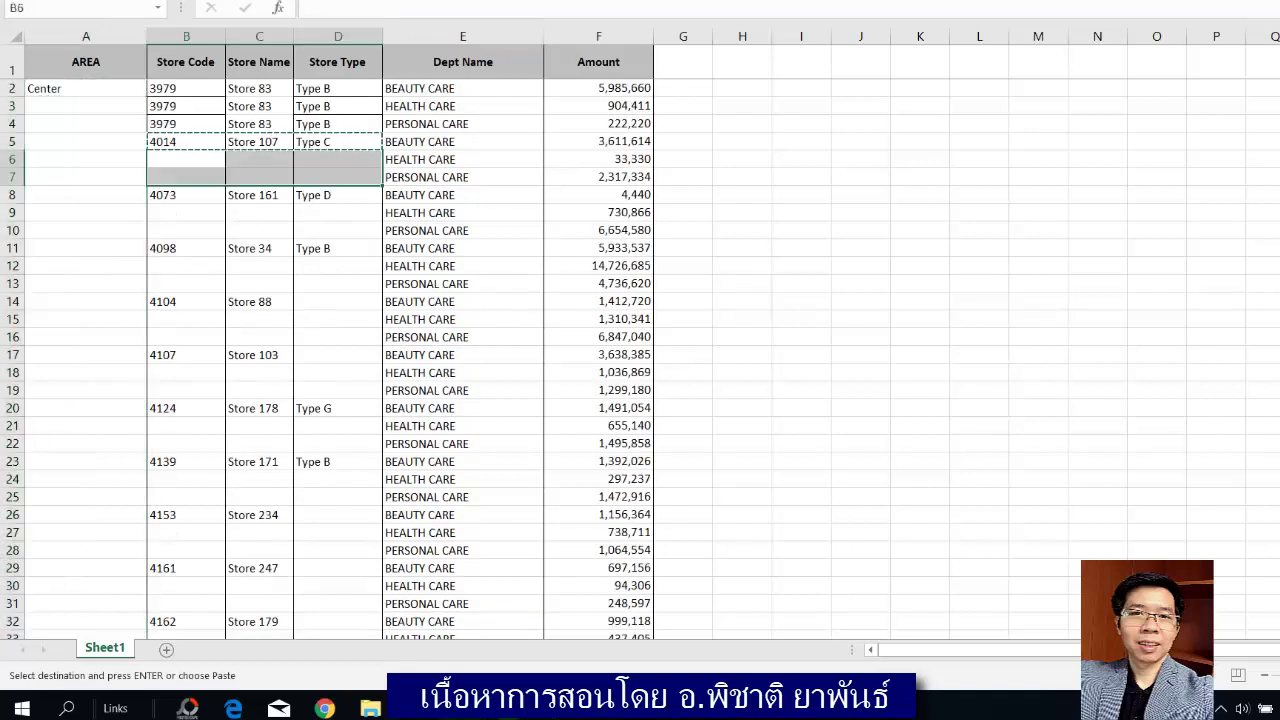
key(ctrl+c)
key(Down)
key(shift+Down)
click(457, 281)
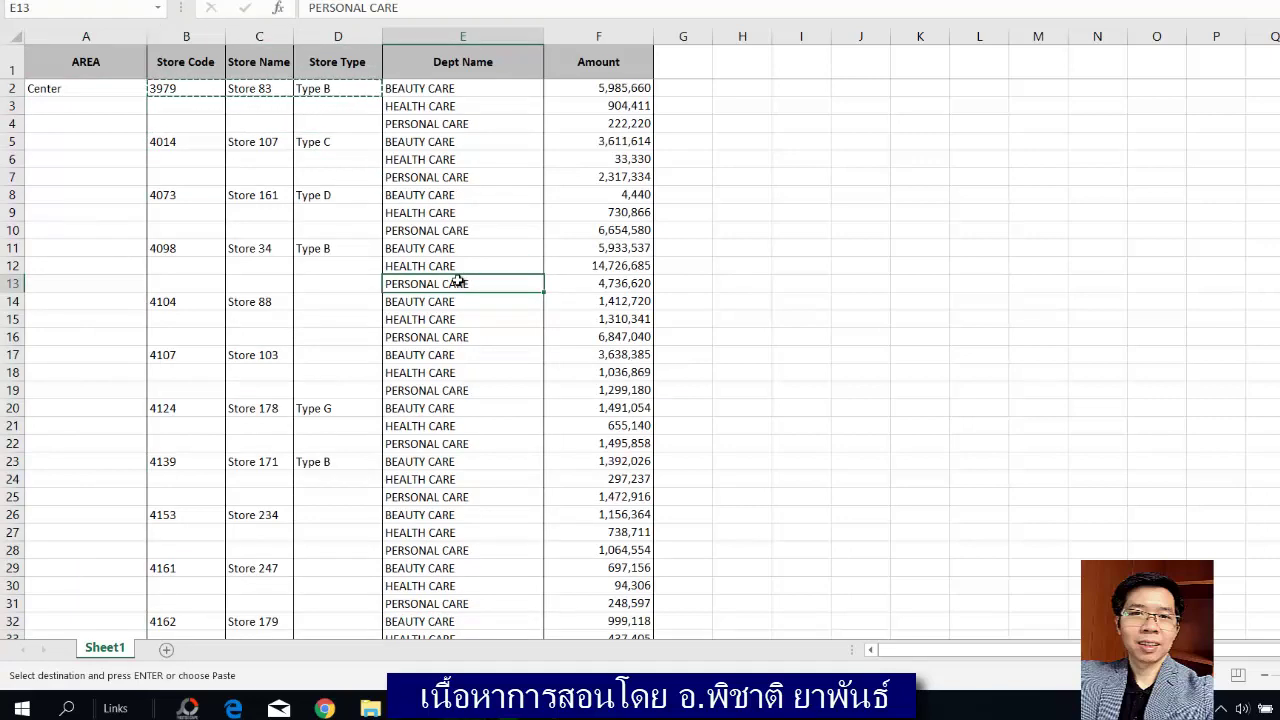
Select the whole store sales table, A1 through column F to row 760
drag(86, 62, 645, 622)
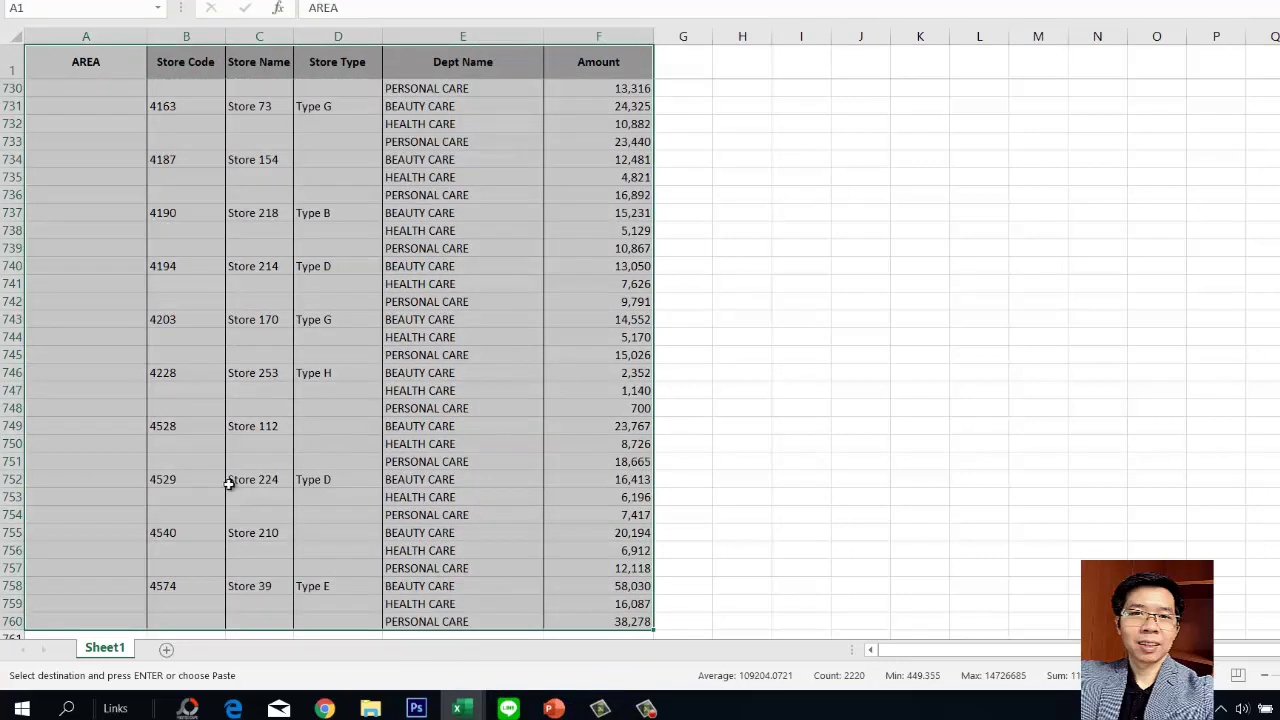
Use Go To Special with Blanks to select only the empty table cells
key(F5)
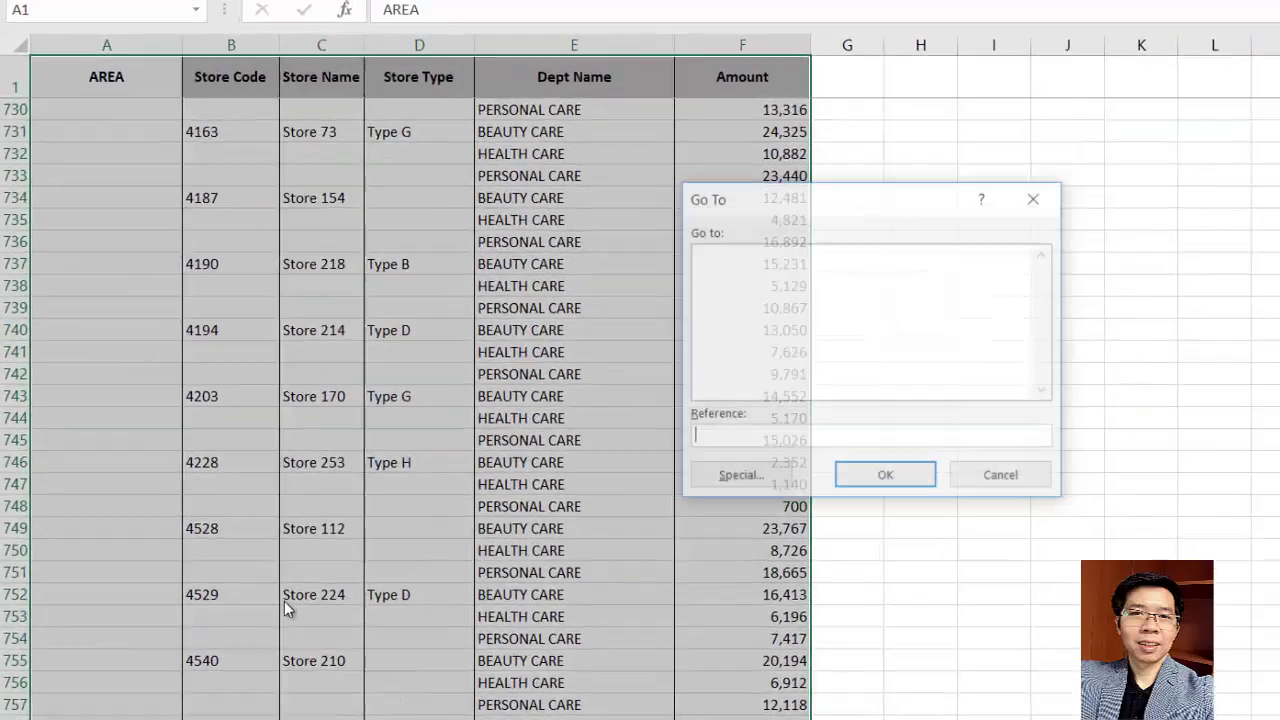
click(872, 556)
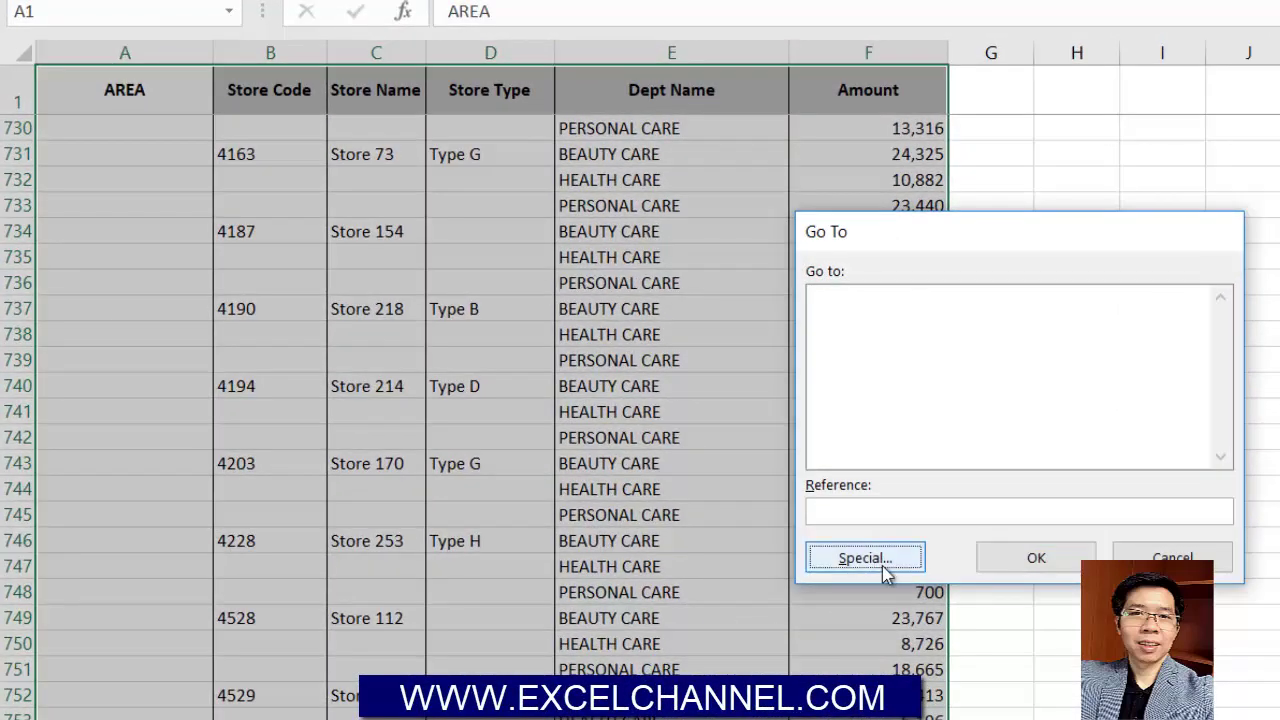
click(884, 445)
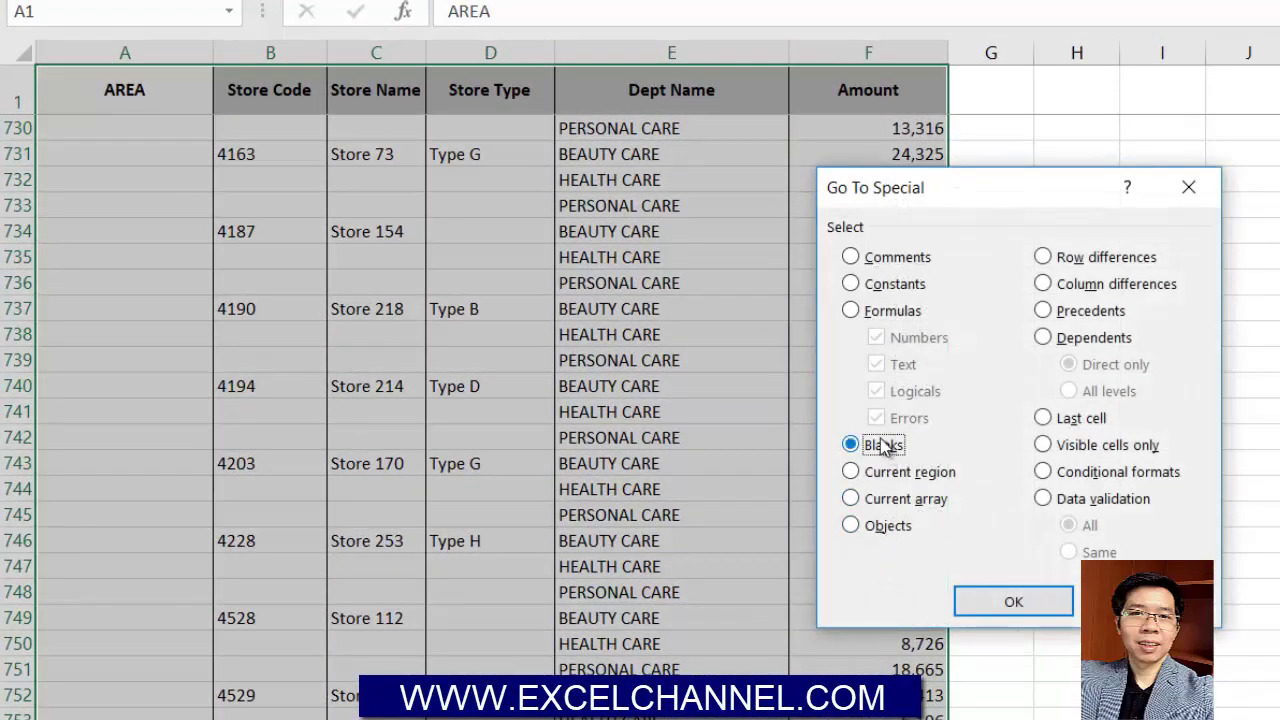
click(1006, 600)
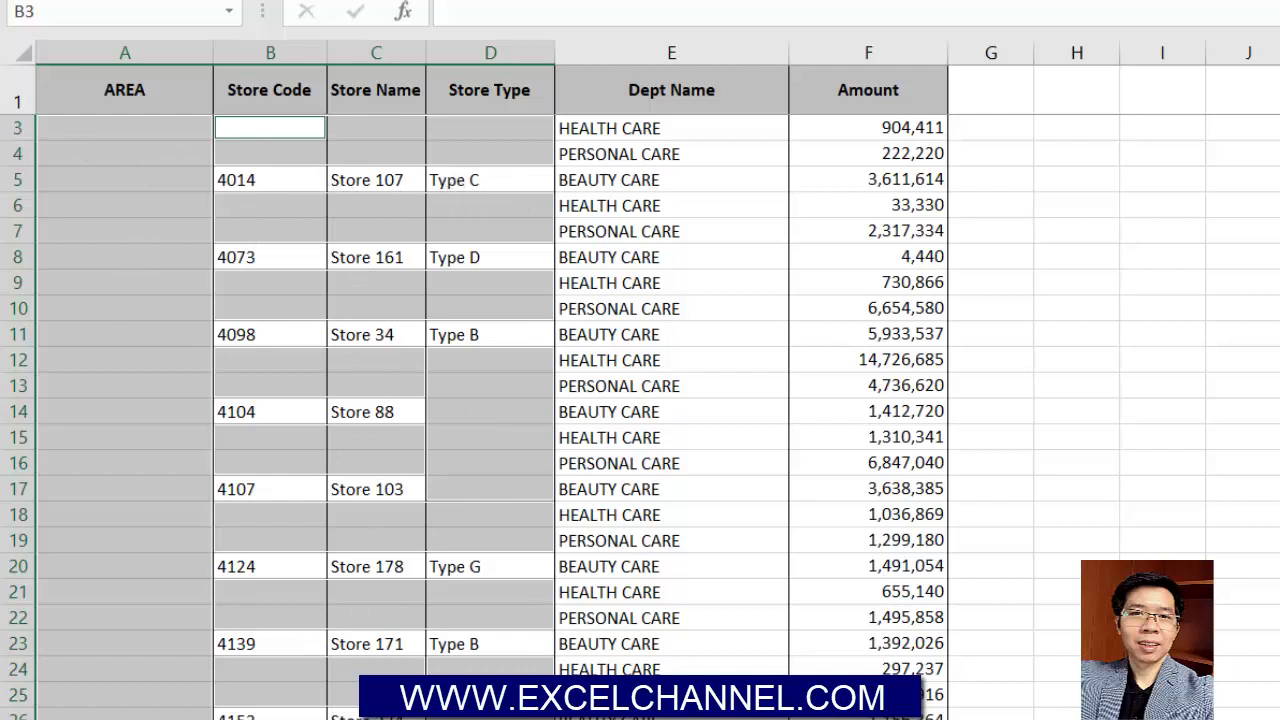
Enter an =cell-above formula (like =B2) into all selected blanks at once
text(=)
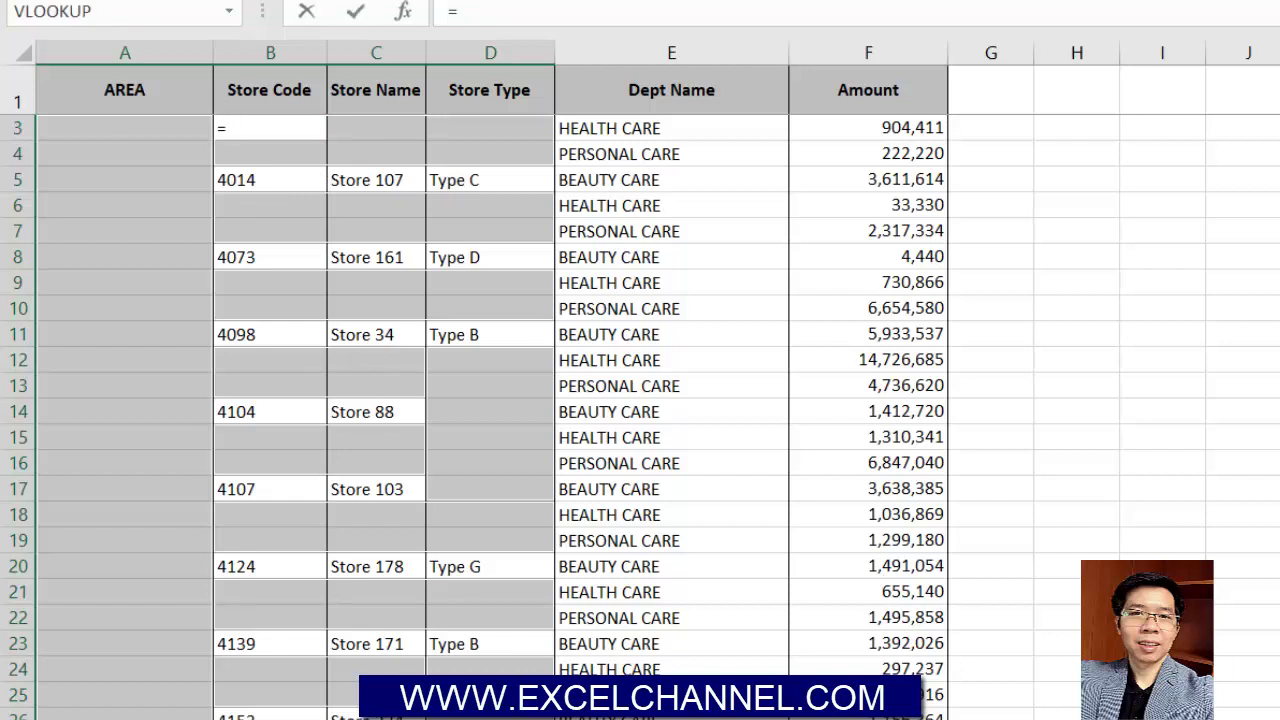
key(Up)
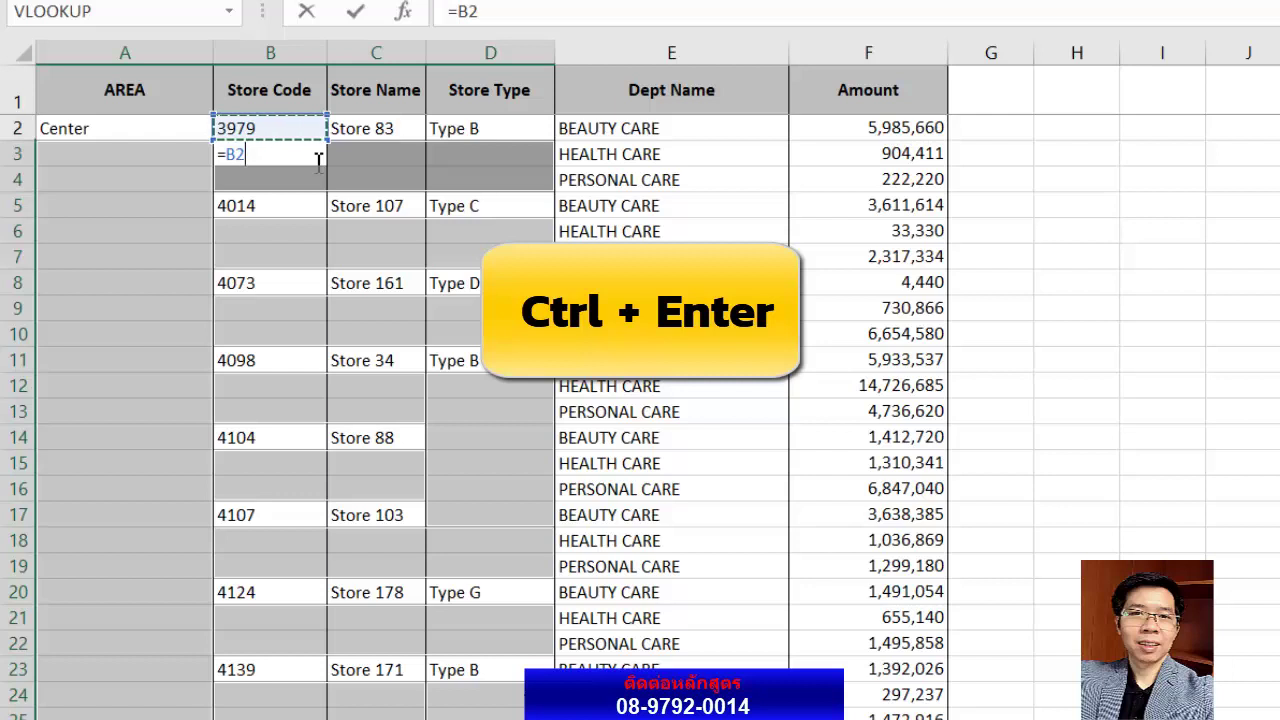
key(ctrl+Return)
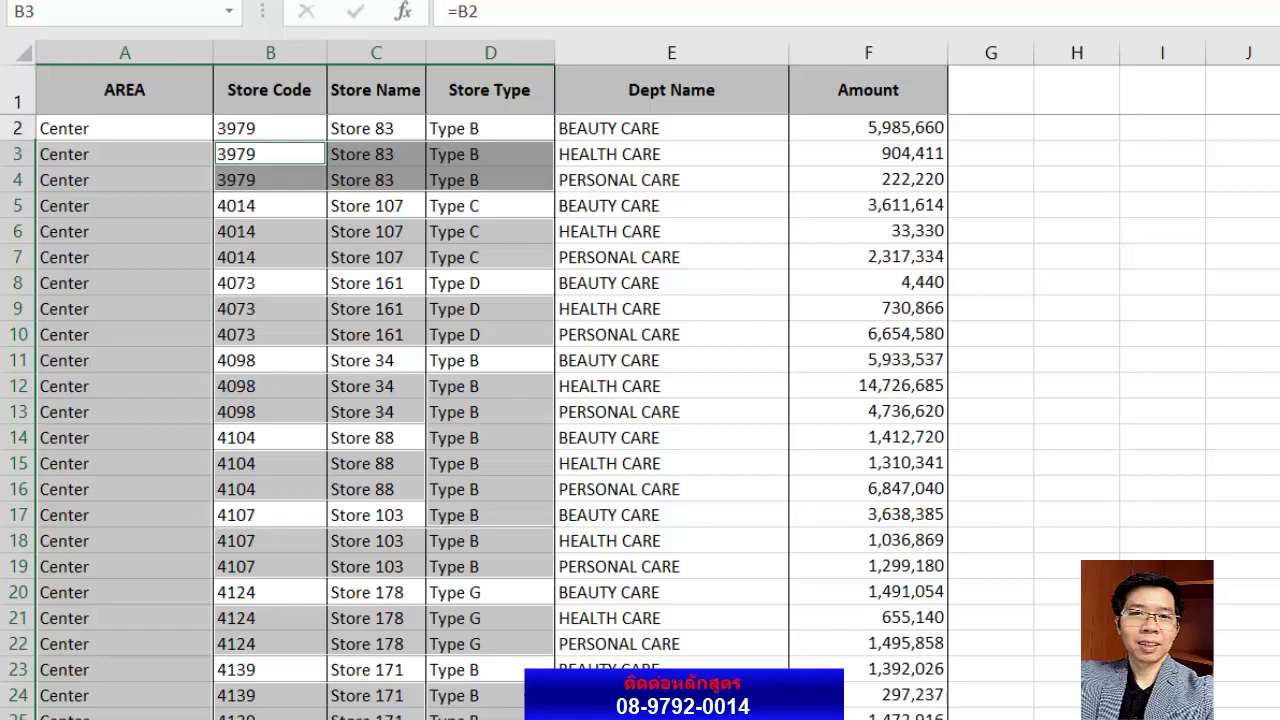
scroll(465, 656, down, 2)
scroll(465, 656, down, 5)
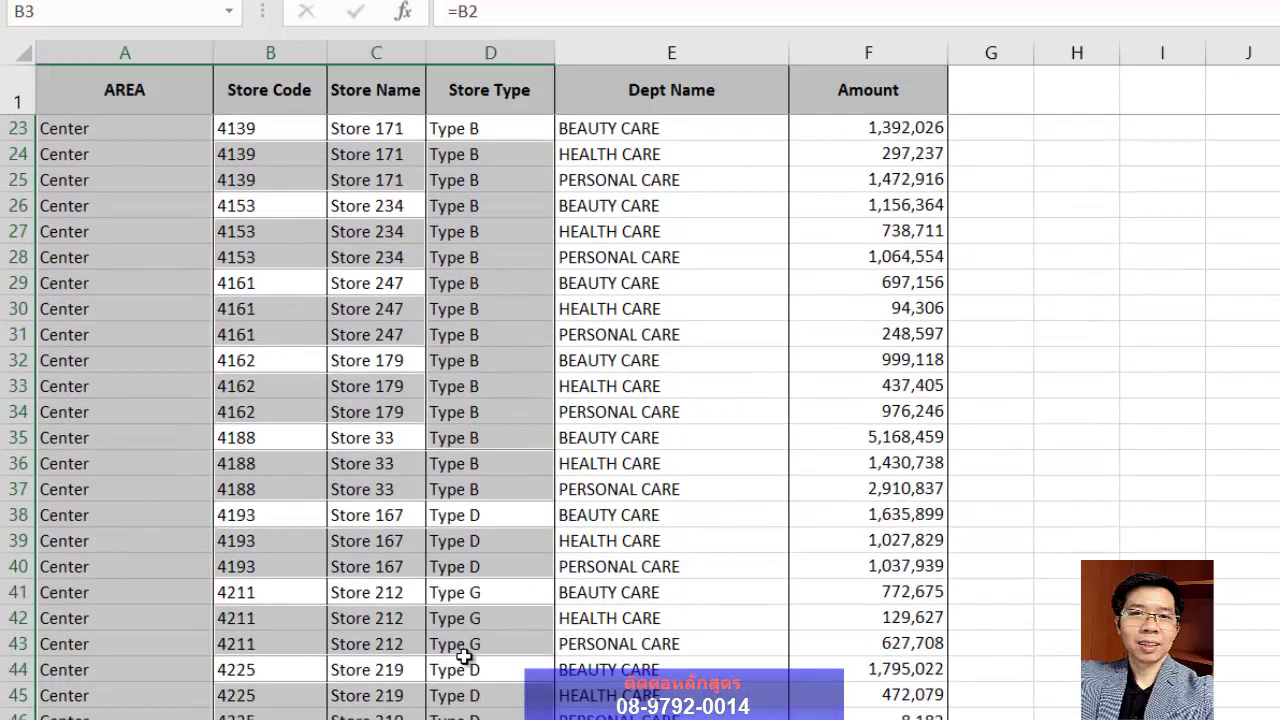
scroll(465, 656, down, 4)
scroll(465, 656, down, 3)
scroll(465, 656, down, 20)
scroll(207, 630, down, 1)
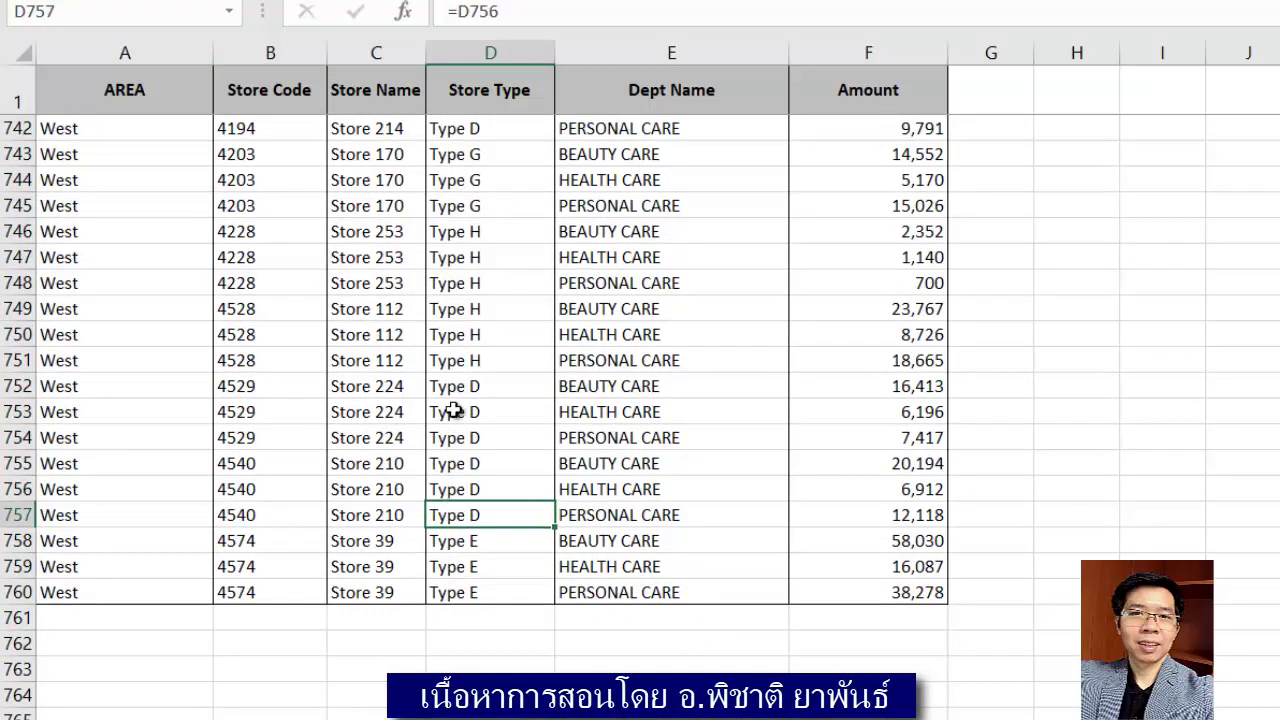
click(450, 259)
click(380, 309)
click(416, 406)
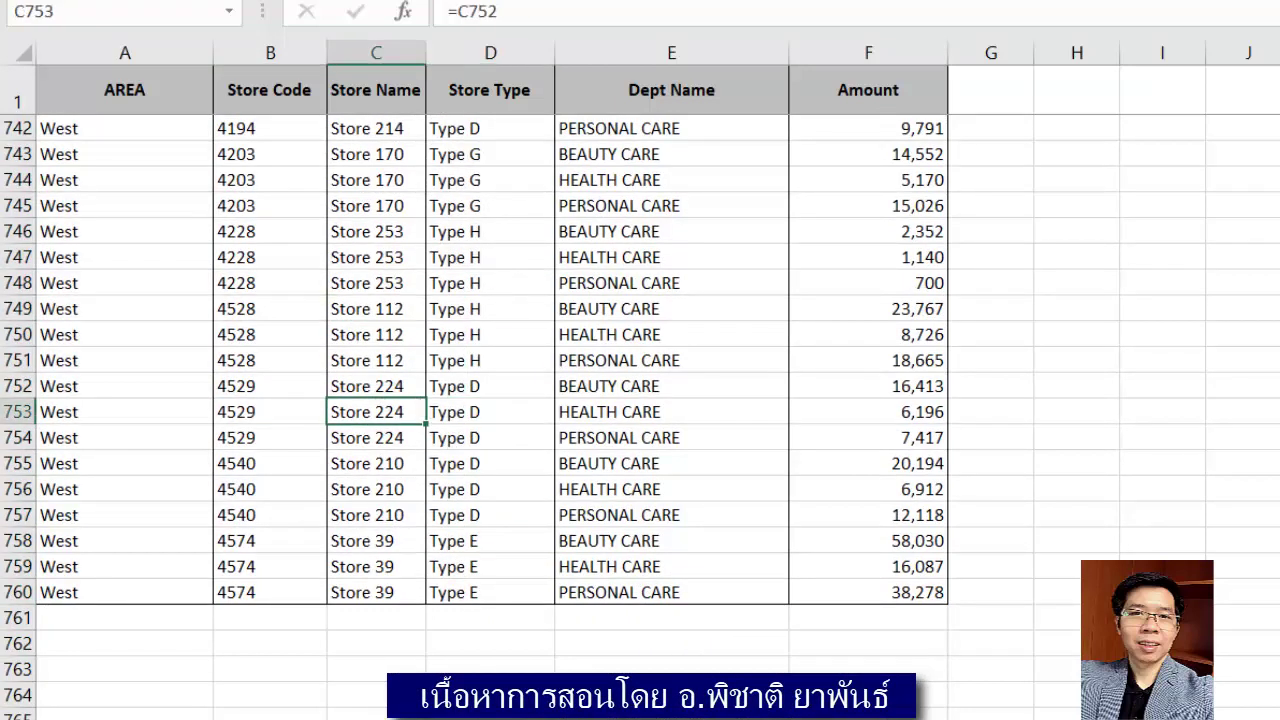
scroll(640, 370, up, 20)
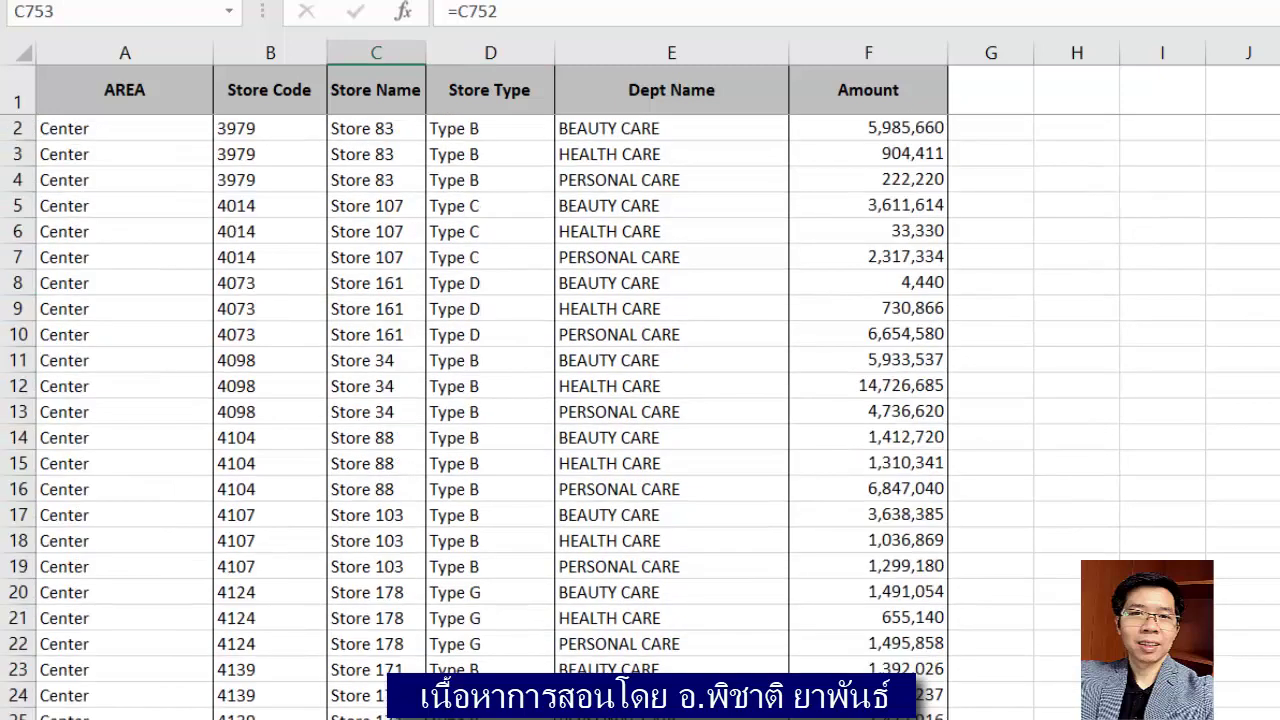
scroll(640, 370, down, 14)
scroll(640, 370, up, 14)
click(500, 285)
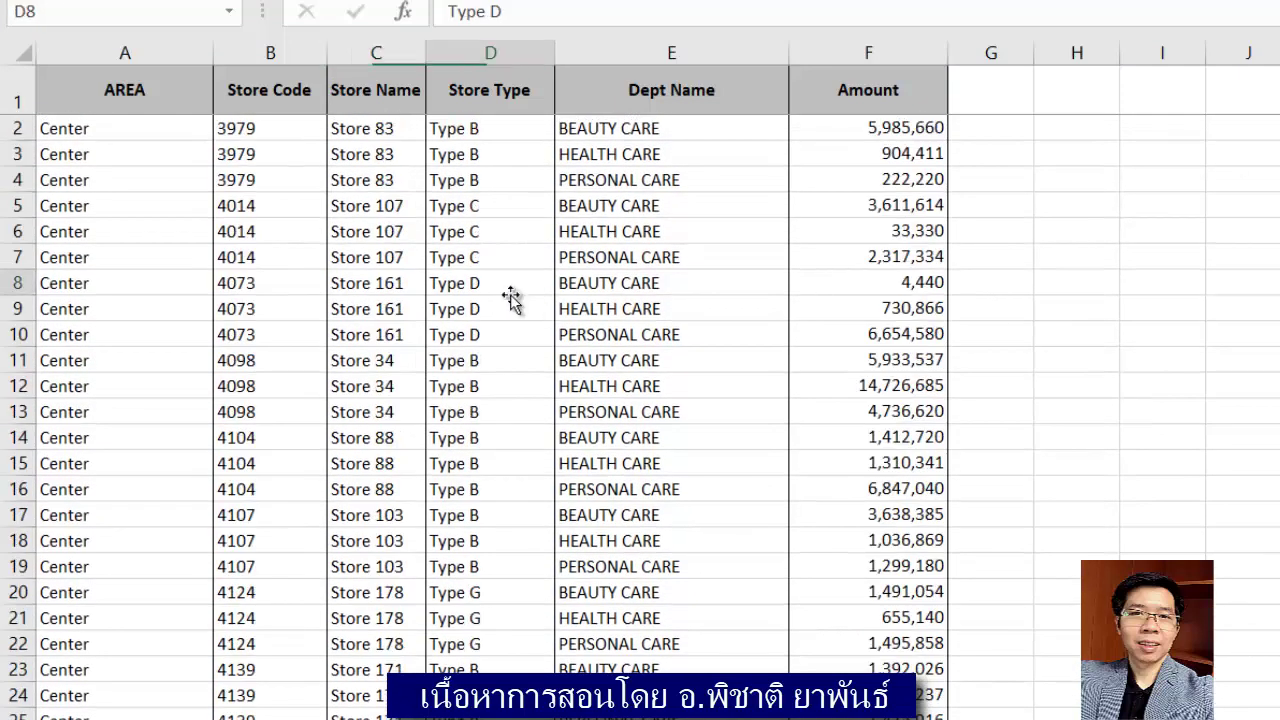
click(104, 132)
click(103, 155)
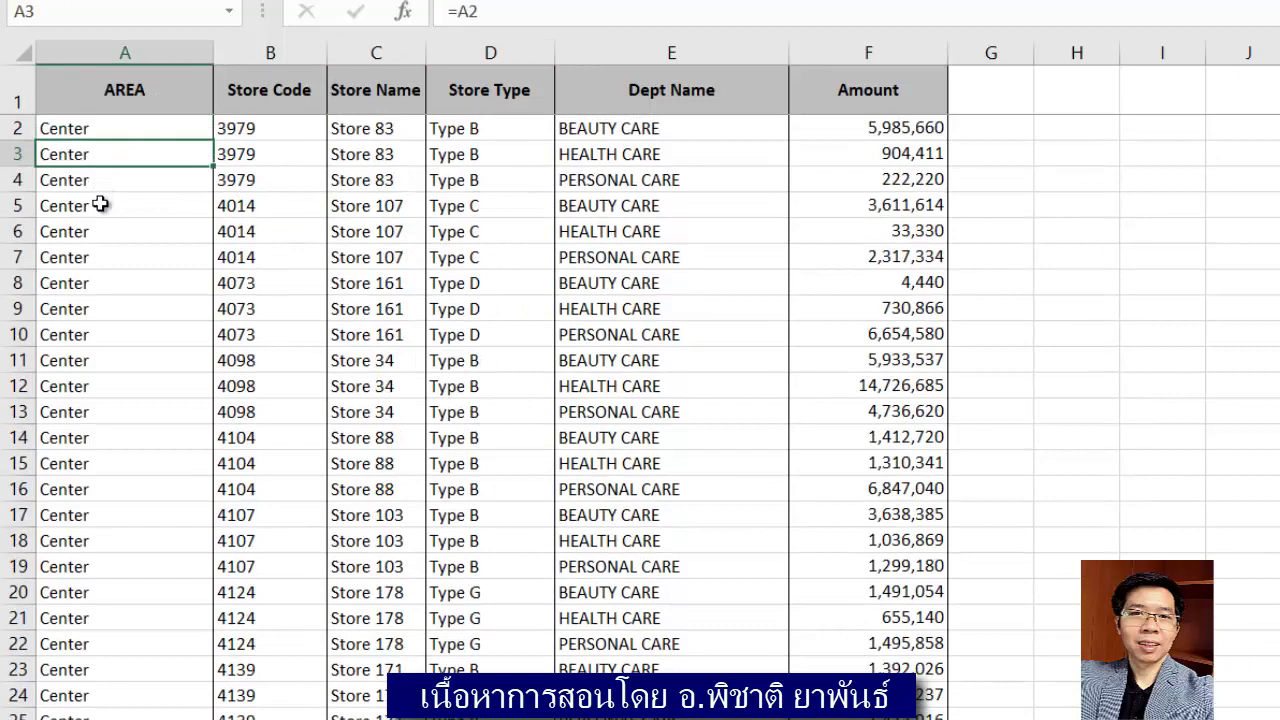
click(103, 205)
click(140, 280)
click(186, 231)
click(250, 230)
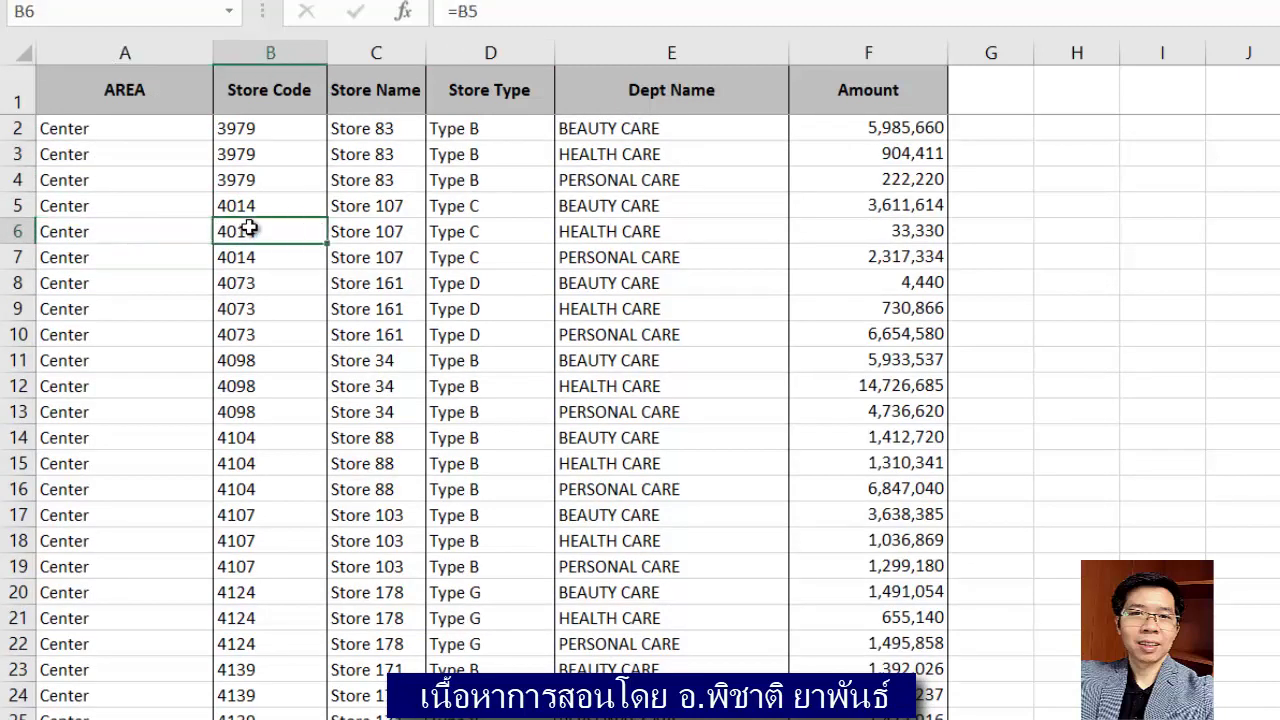
click(386, 238)
click(462, 240)
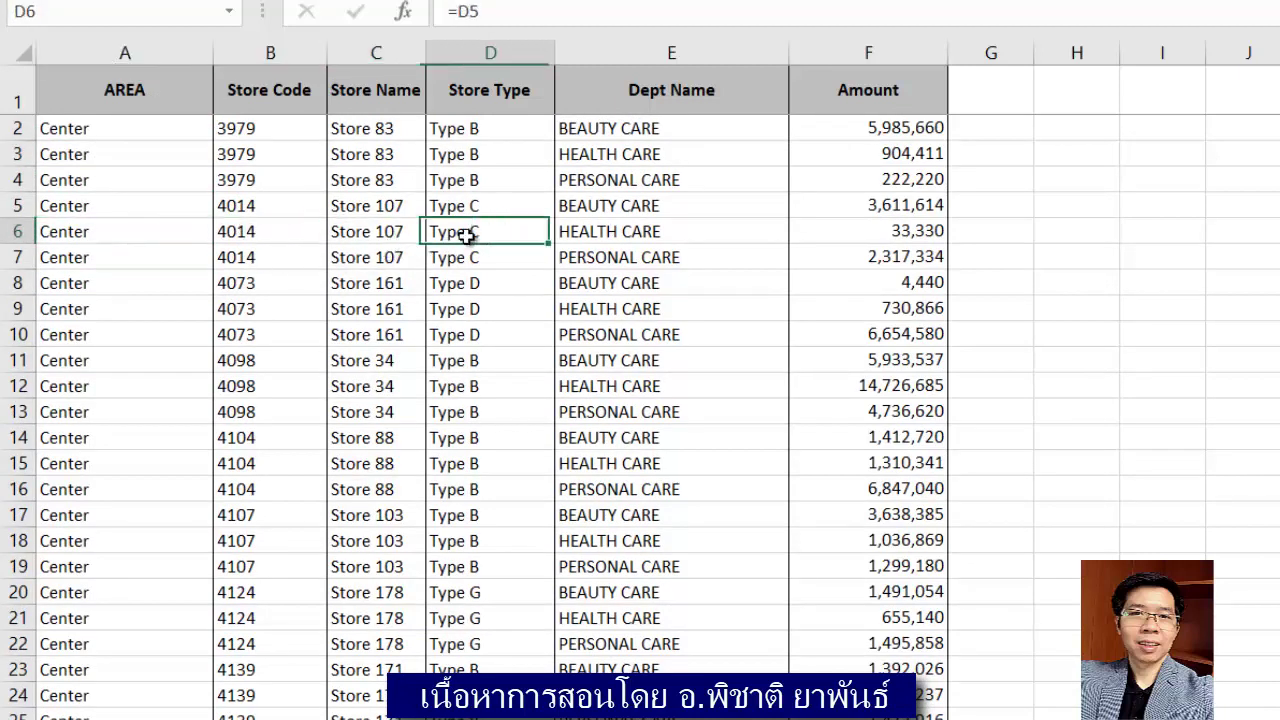
click(592, 258)
click(480, 254)
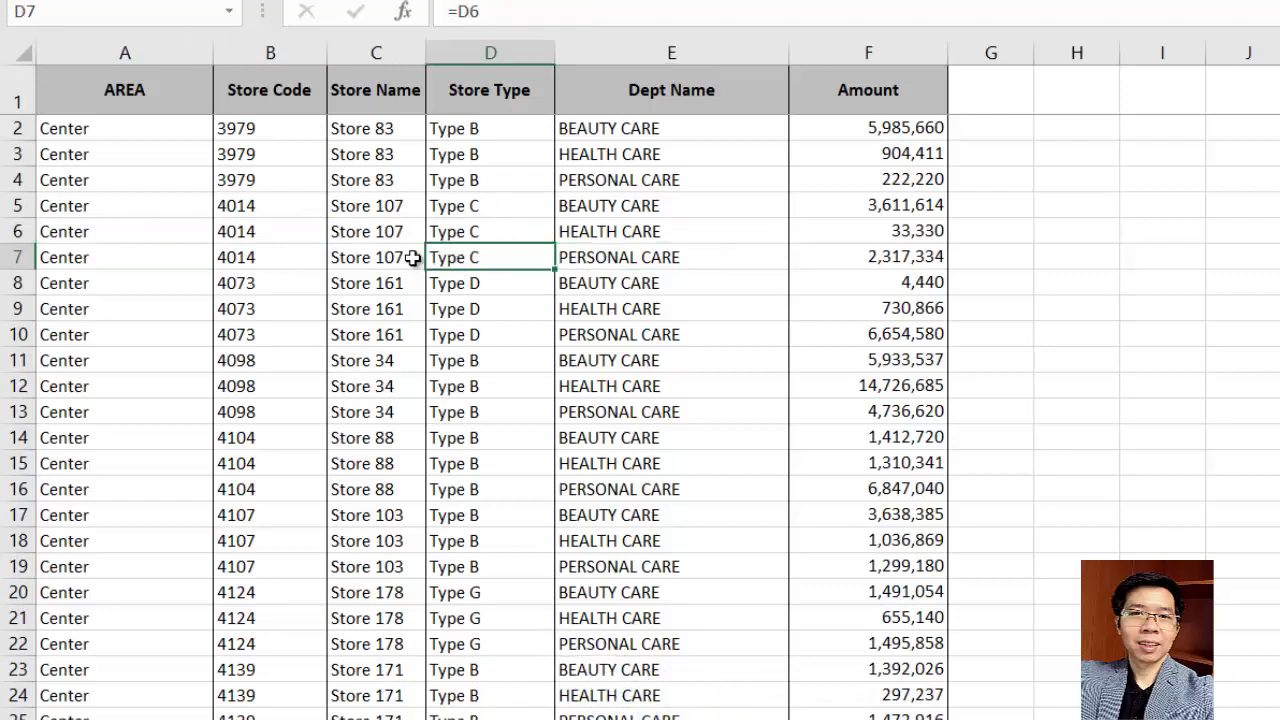
click(380, 258)
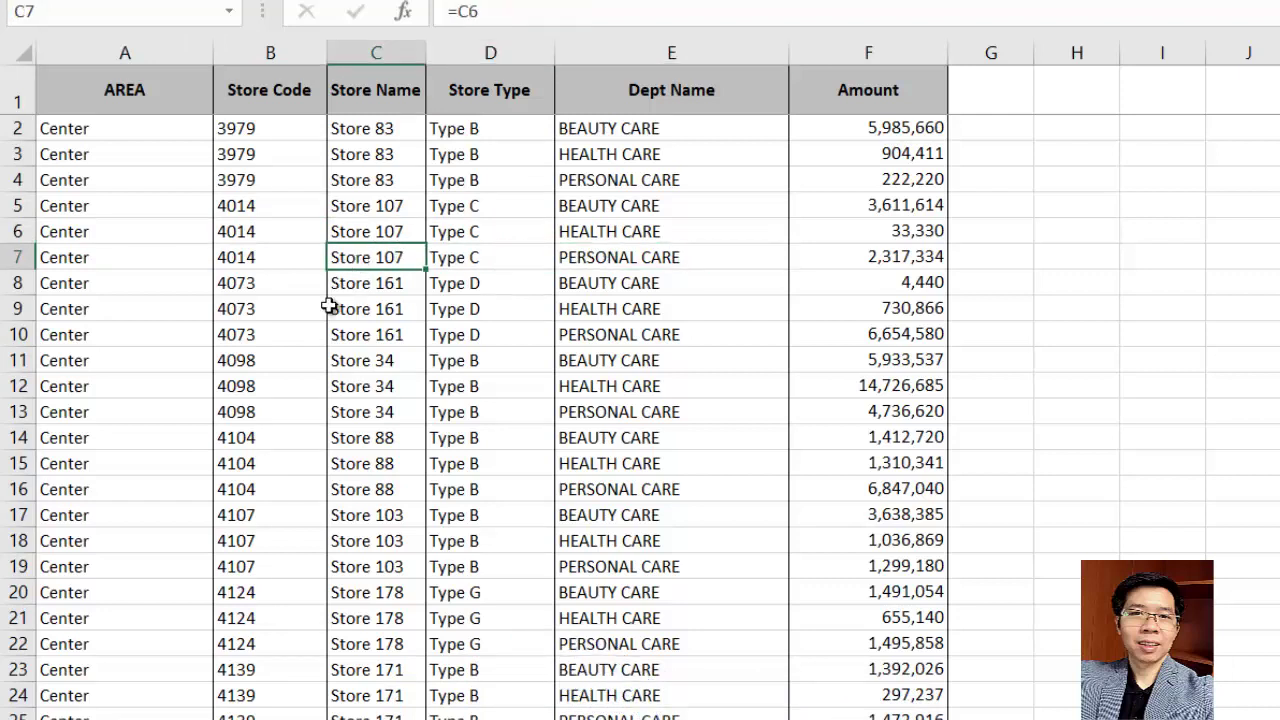
click(240, 260)
click(236, 285)
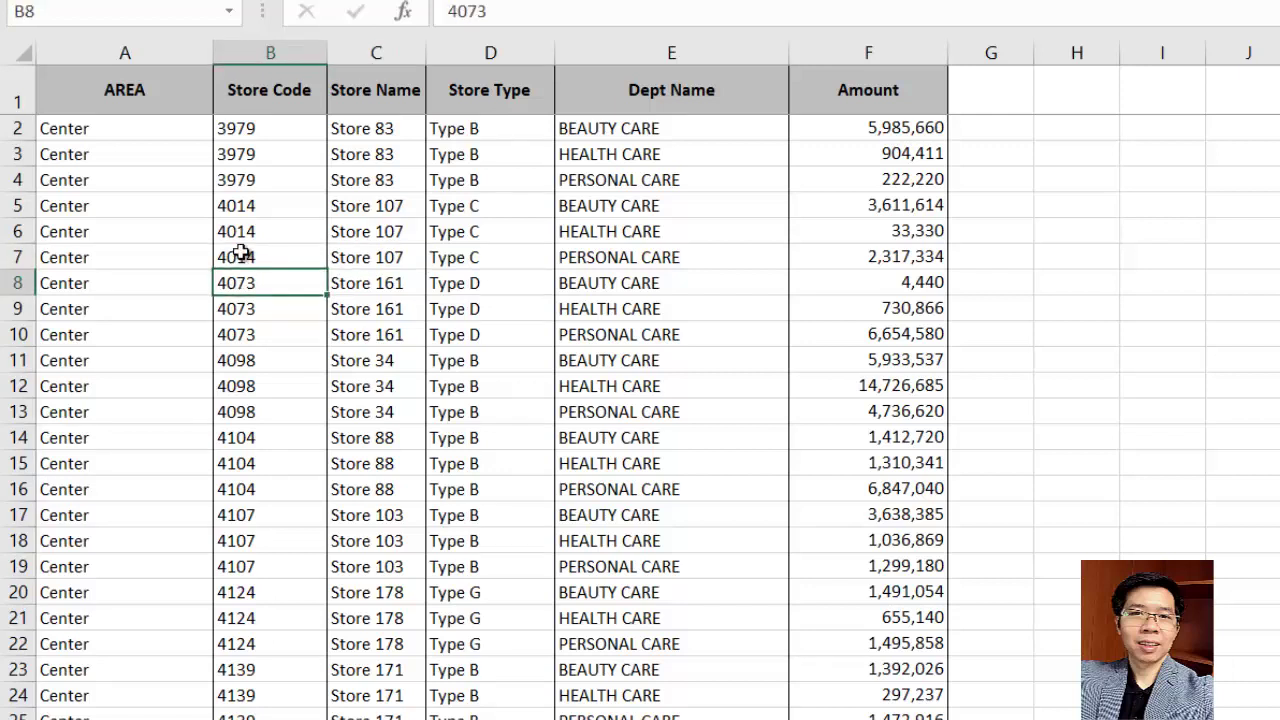
click(240, 252)
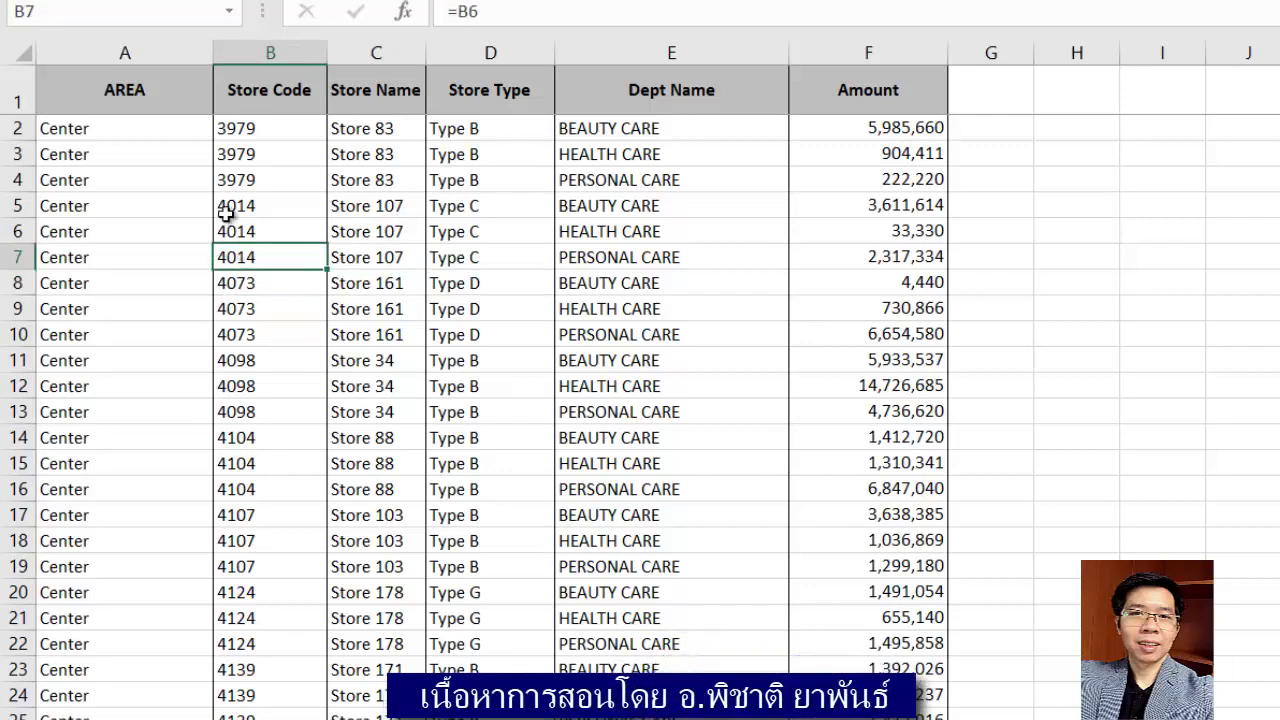
click(72, 104)
drag(72, 104, 862, 500)
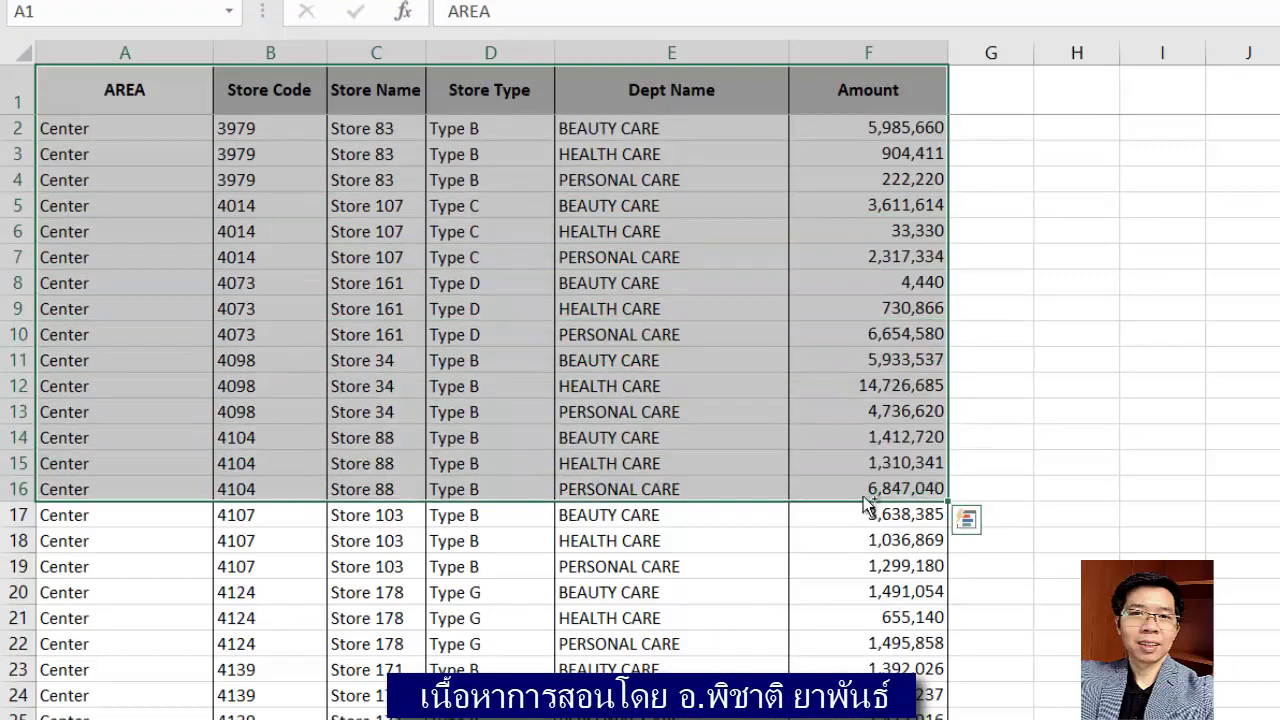
Copy the table A1:F760 and paste it over itself as Values
key(ctrl+shift+Down)
key(ctrl+c)
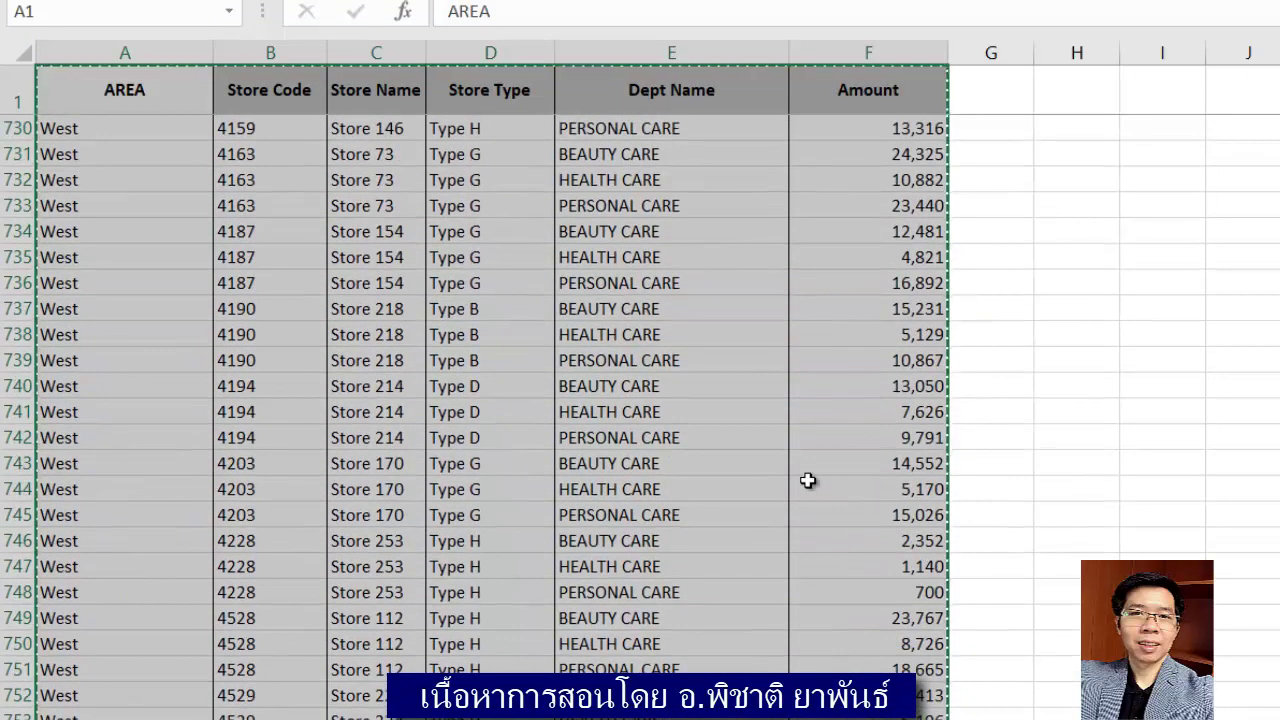
right_click(268, 328)
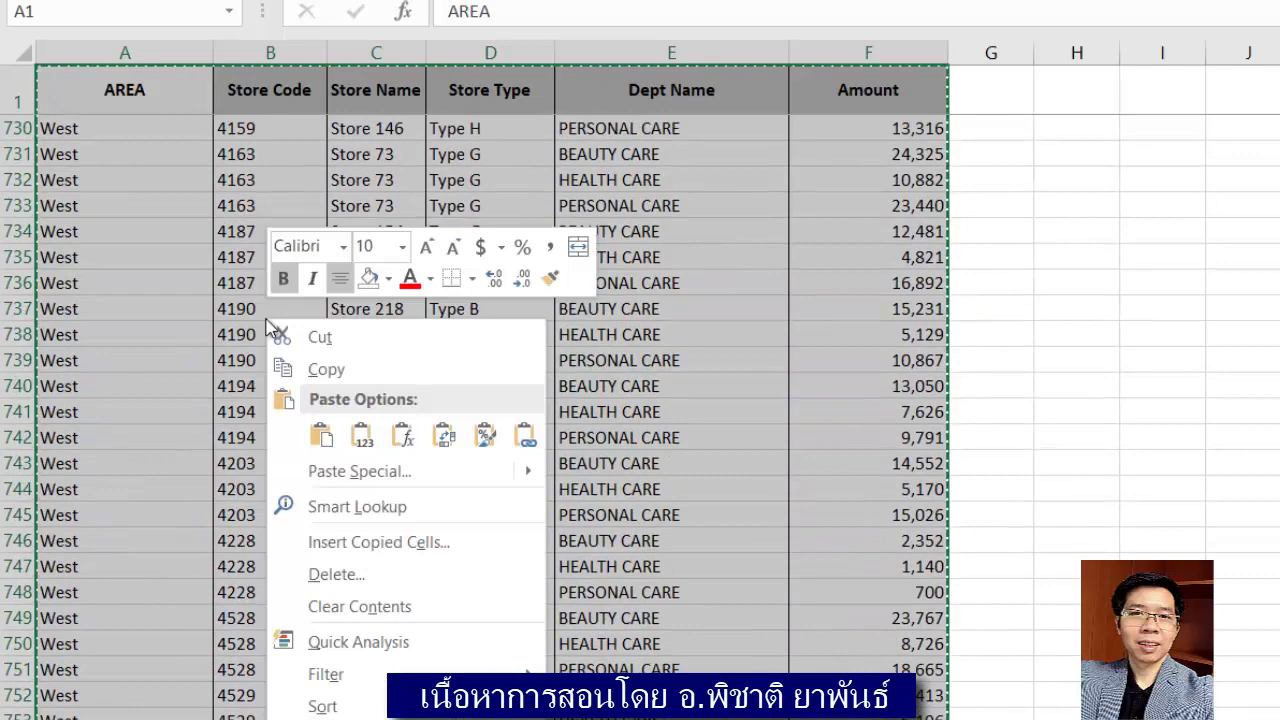
click(360, 444)
Check the pasted Dept Name and Store Name cells now hold plain values
click(590, 438)
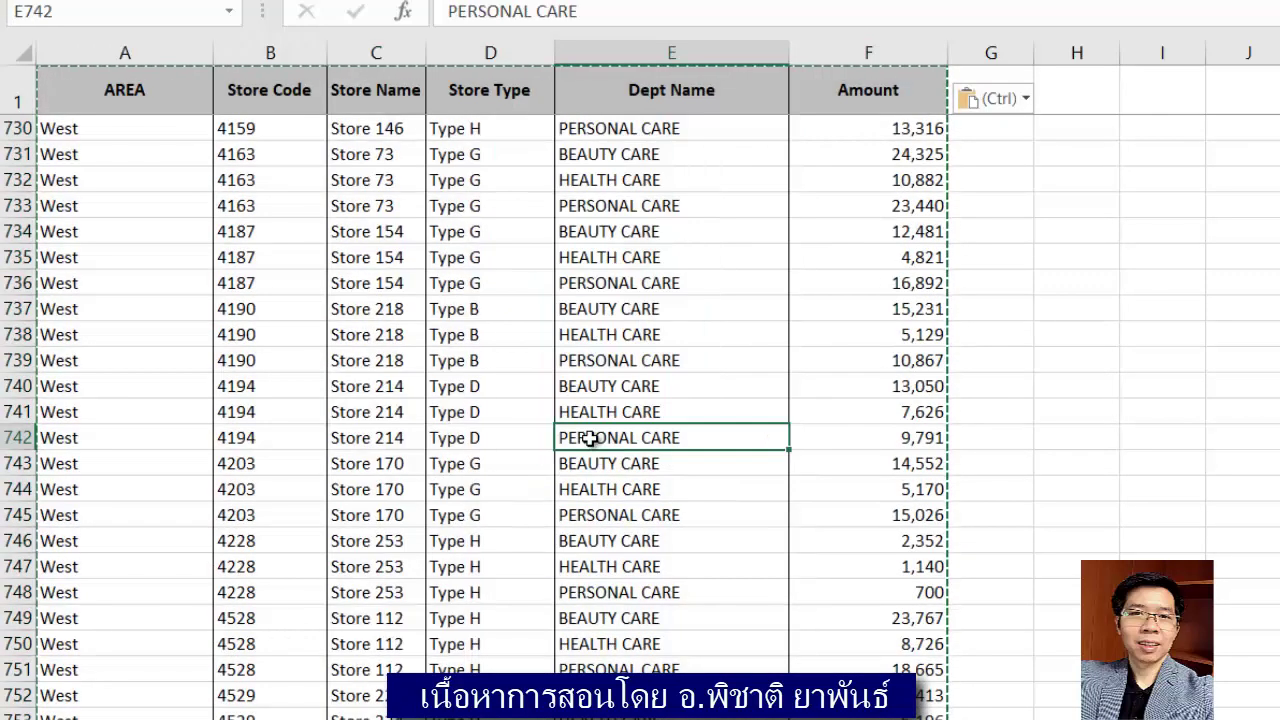
key(ctrl+Up)
click(708, 240)
click(569, 280)
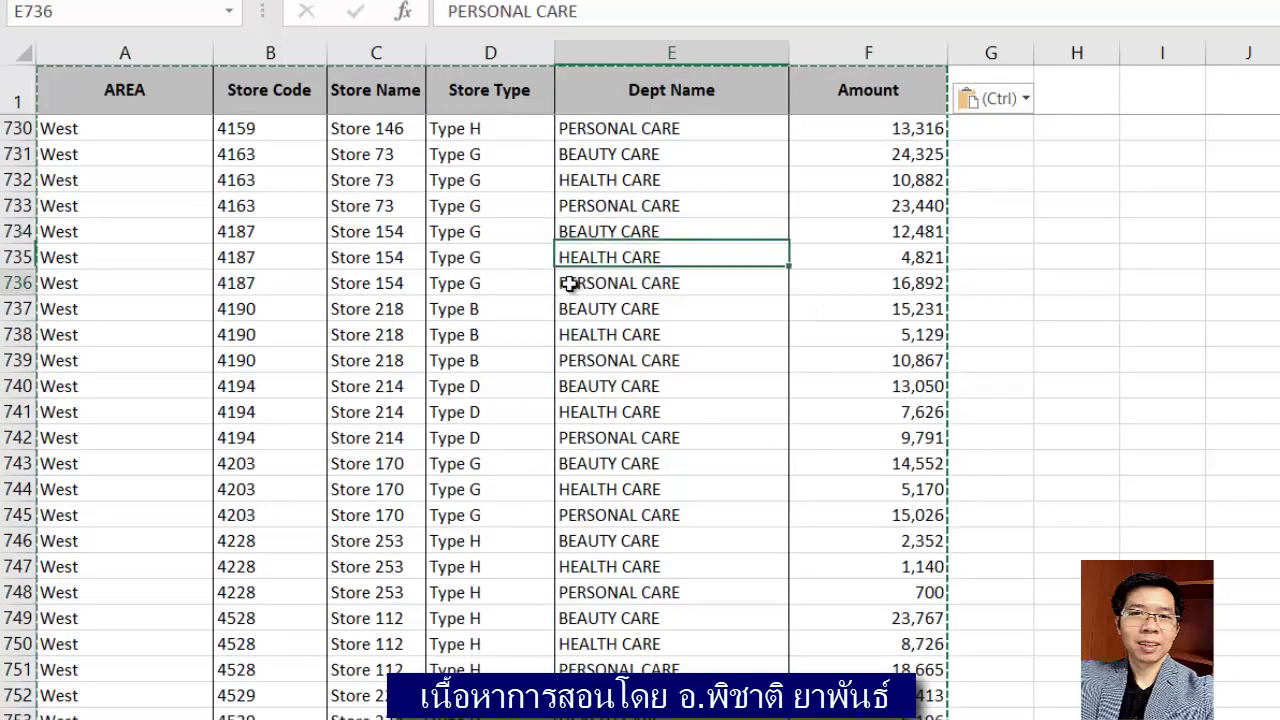
click(376, 312)
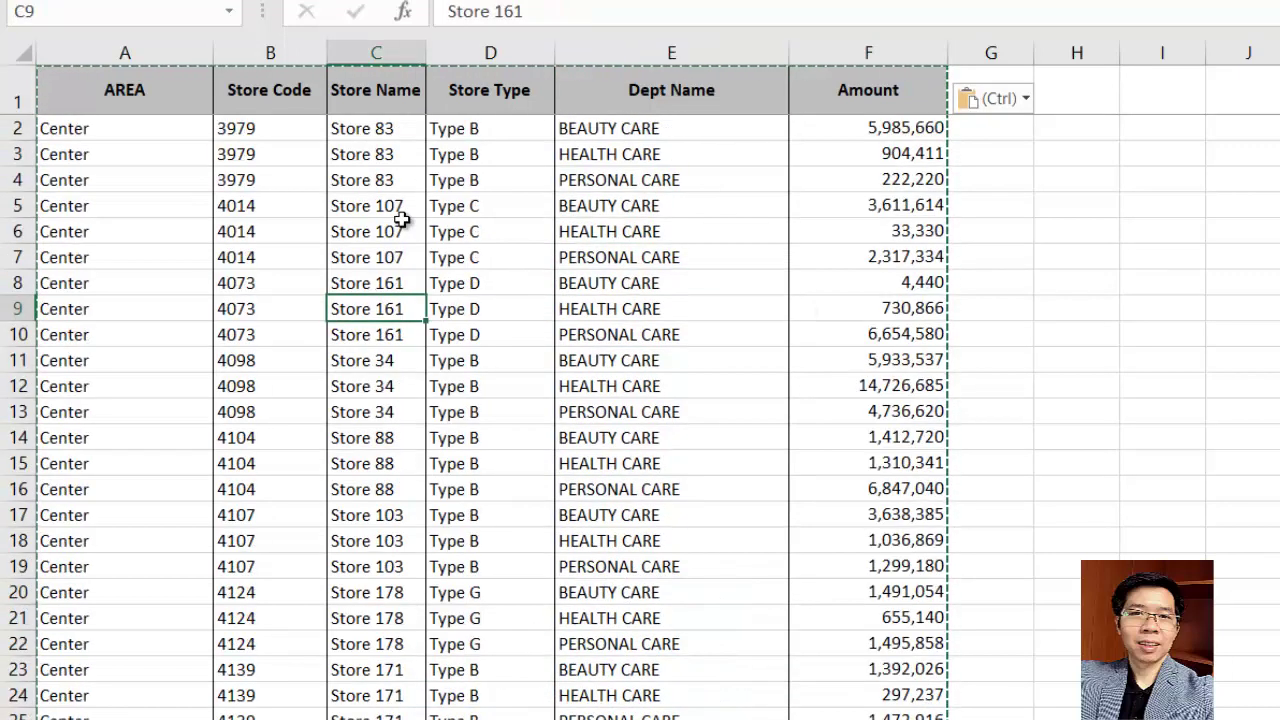